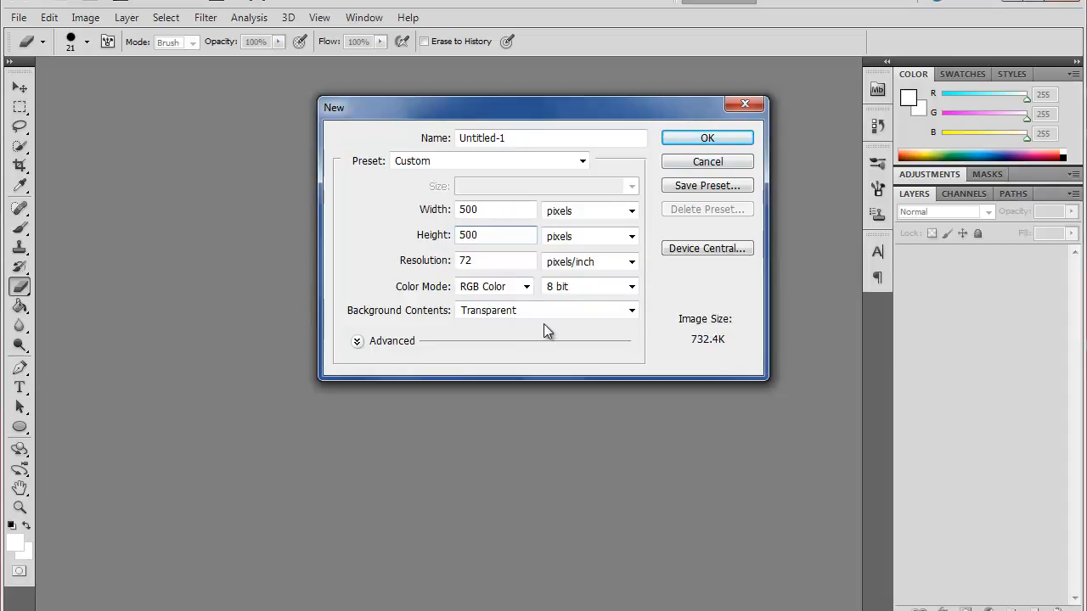
Create the 500 × 500 pixel RGB document with a transparent background and set the foreground color to black (#000000).
{"action": "left_click", "coordinate": [701, 144]}
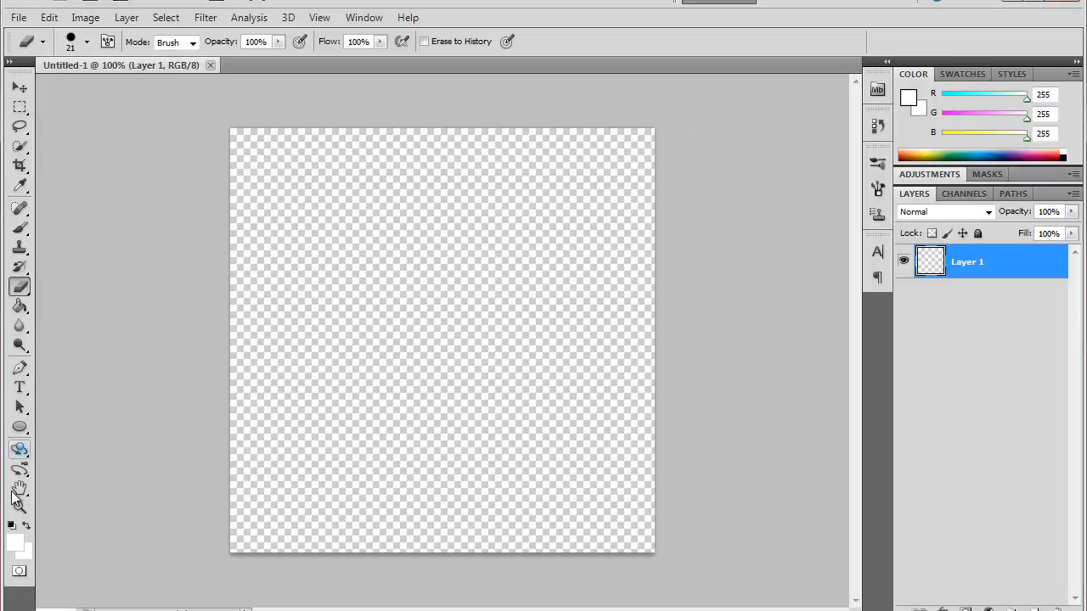
{"action": "left_click", "coordinate": [13, 543]}
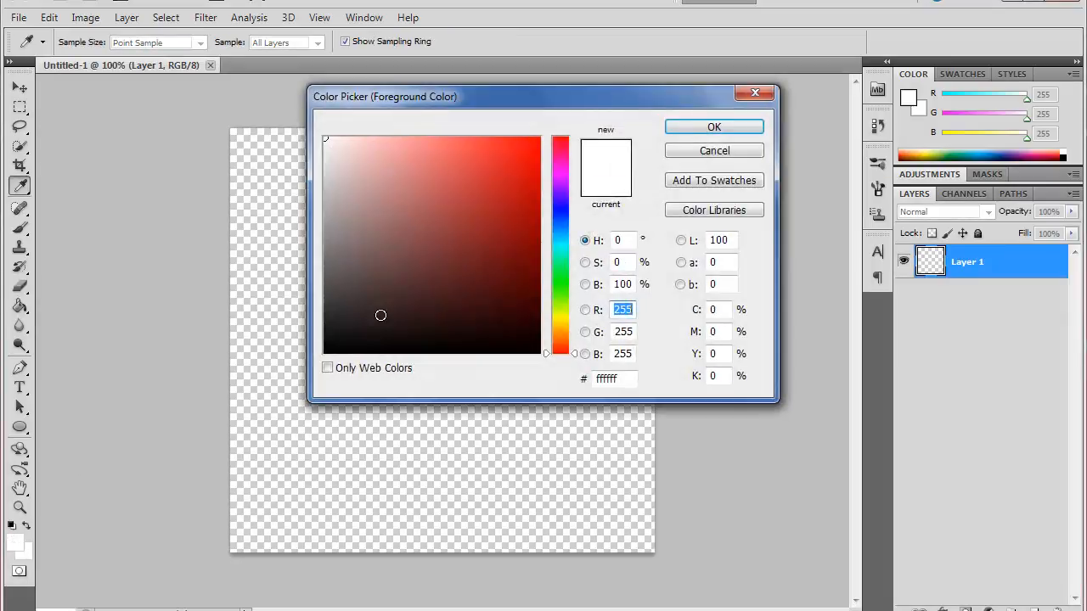
{"action": "left_click_drag", "start_coordinate": [383, 313], "coordinate": [241, 409]}
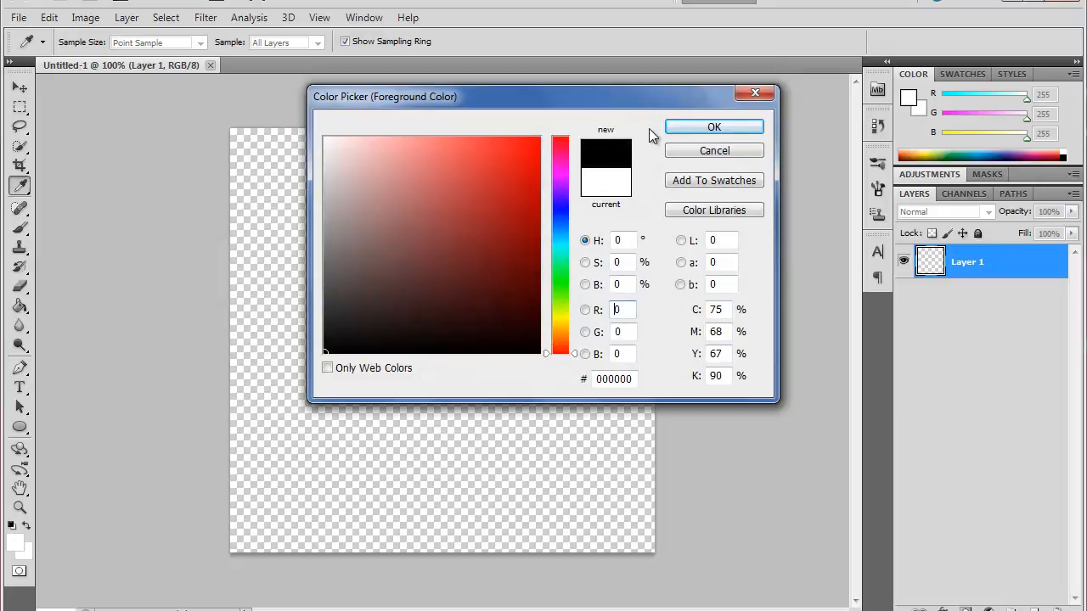
{"action": "left_click", "coordinate": [673, 134]}
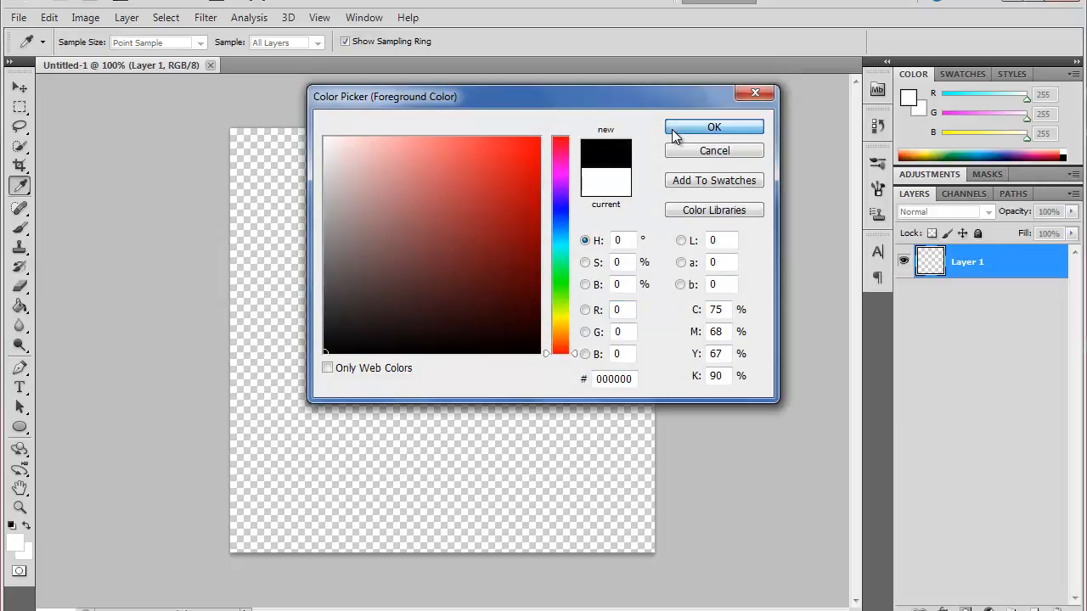
{"action": "key", "text": "e"}
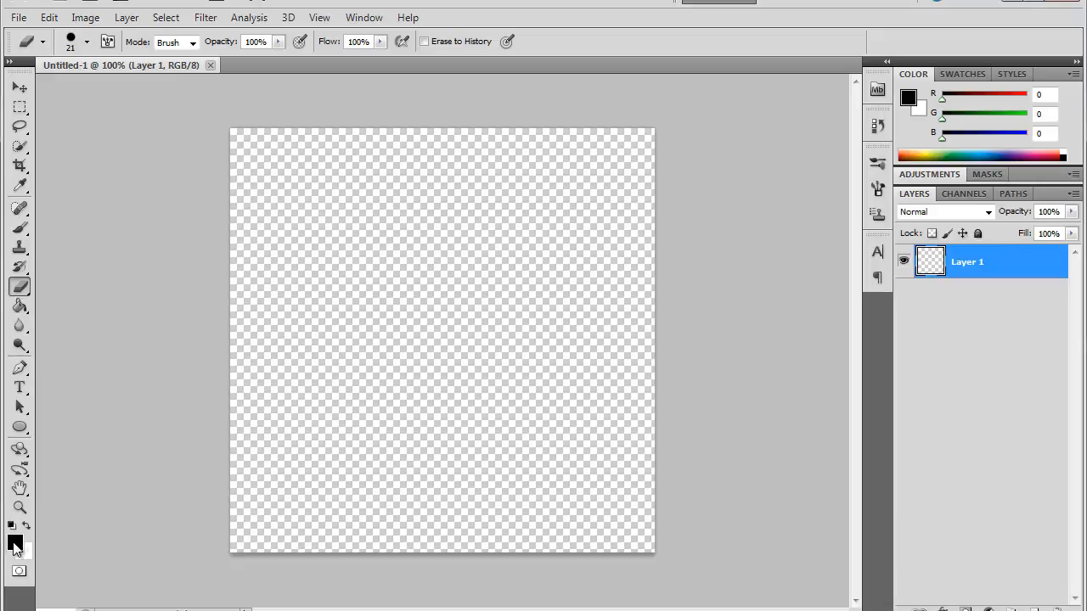
Fill the empty Layer 1 with the black foreground color using the Paint Bucket tool.
{"action": "left_click", "coordinate": [21, 307]}
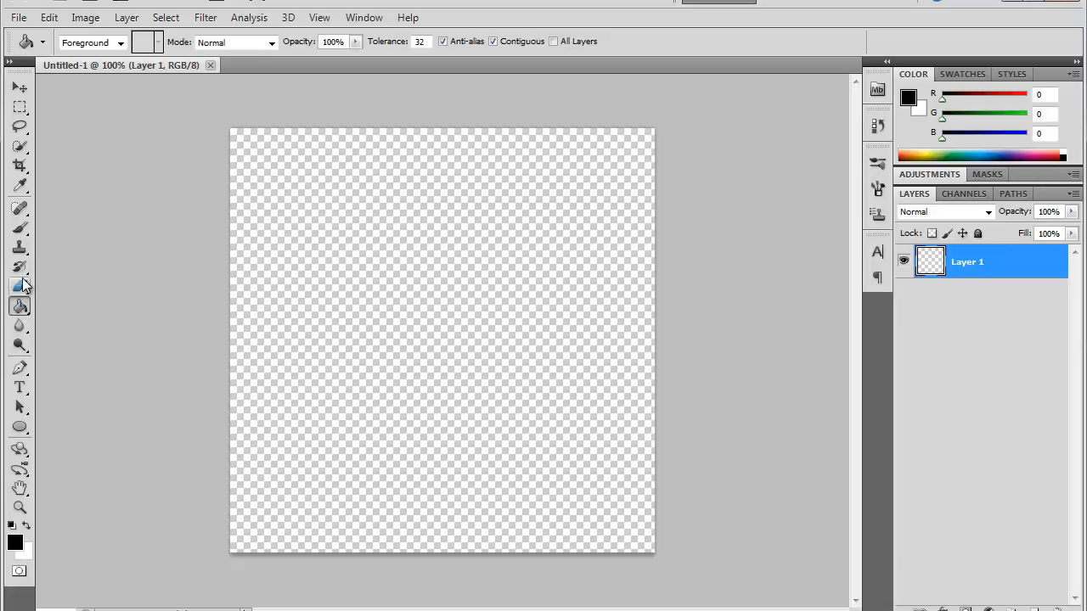
{"action": "right_click", "coordinate": [23, 312]}
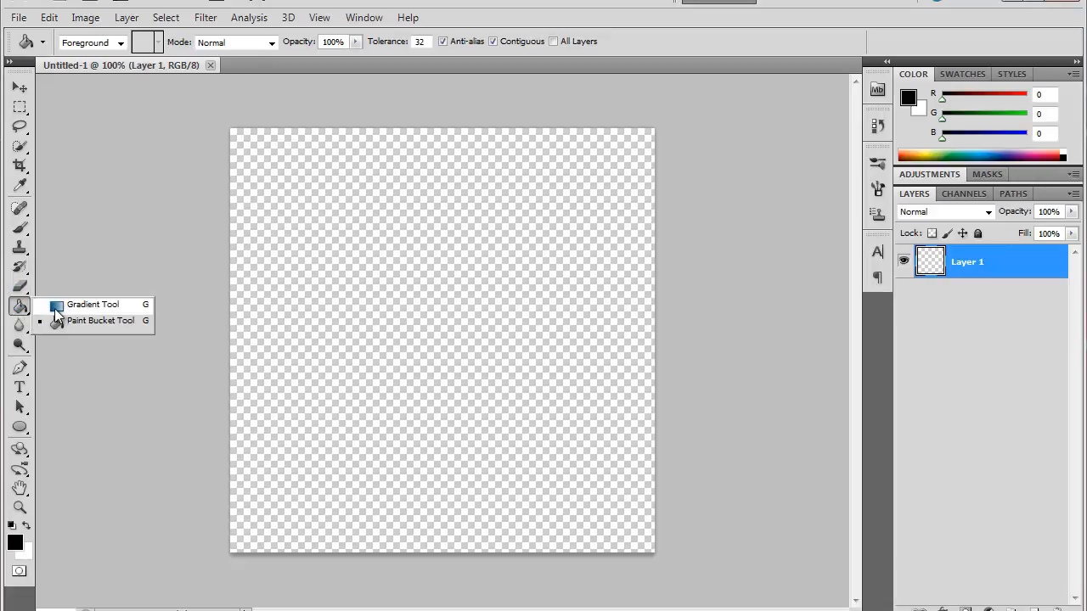
{"action": "left_click", "coordinate": [53, 307]}
{"action": "right_click", "coordinate": [13, 308]}
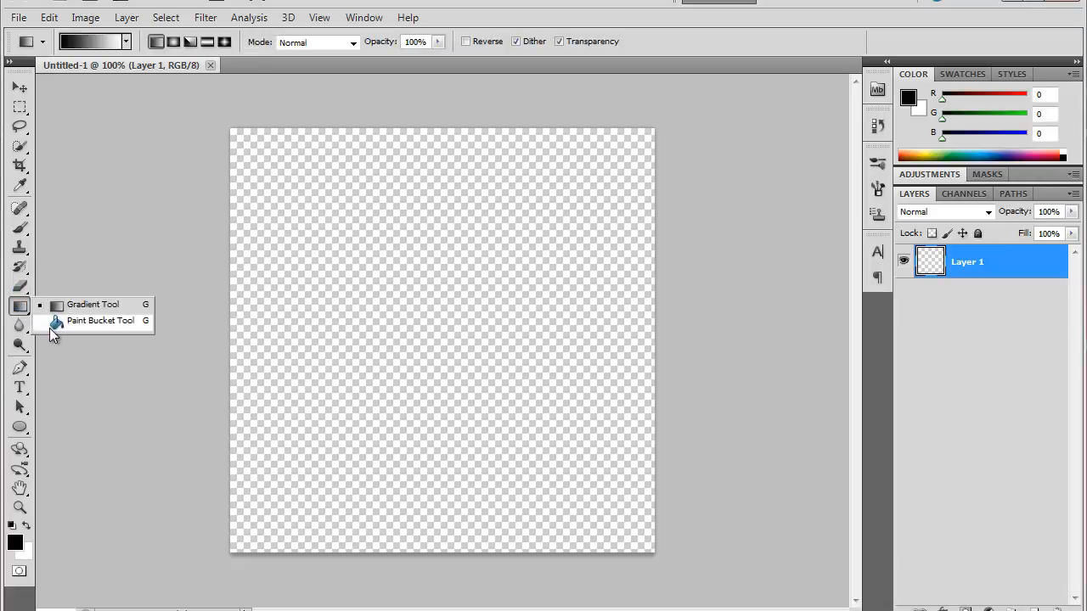
{"action": "left_click", "coordinate": [58, 326]}
{"action": "left_click", "coordinate": [325, 361]}
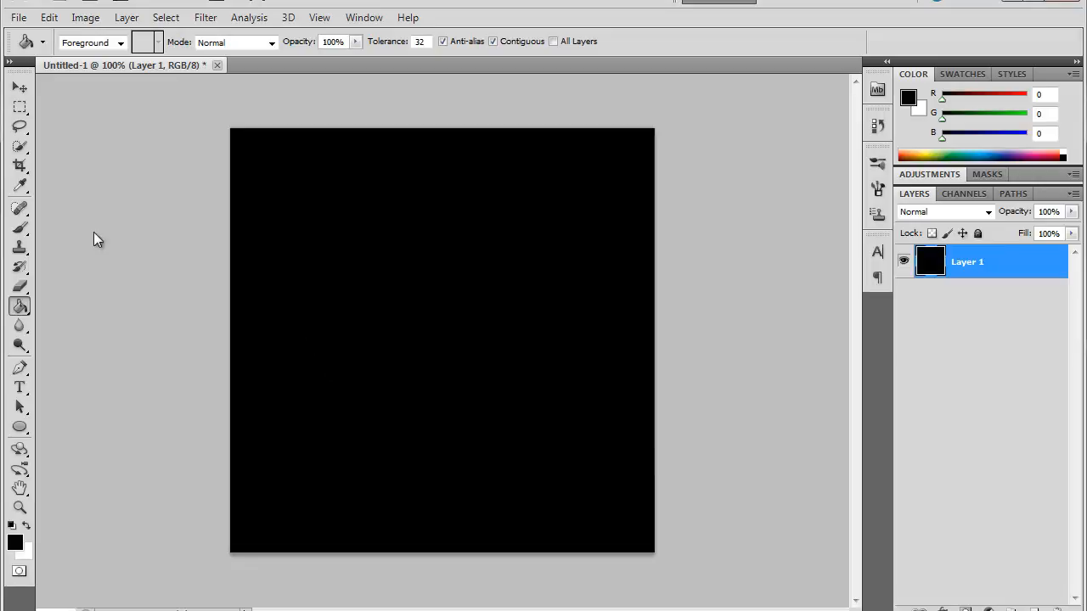
Draw a large circle nearly filling the canvas with the Ellipse tool as a black shape layer.
{"action": "left_click", "coordinate": [21, 407]}
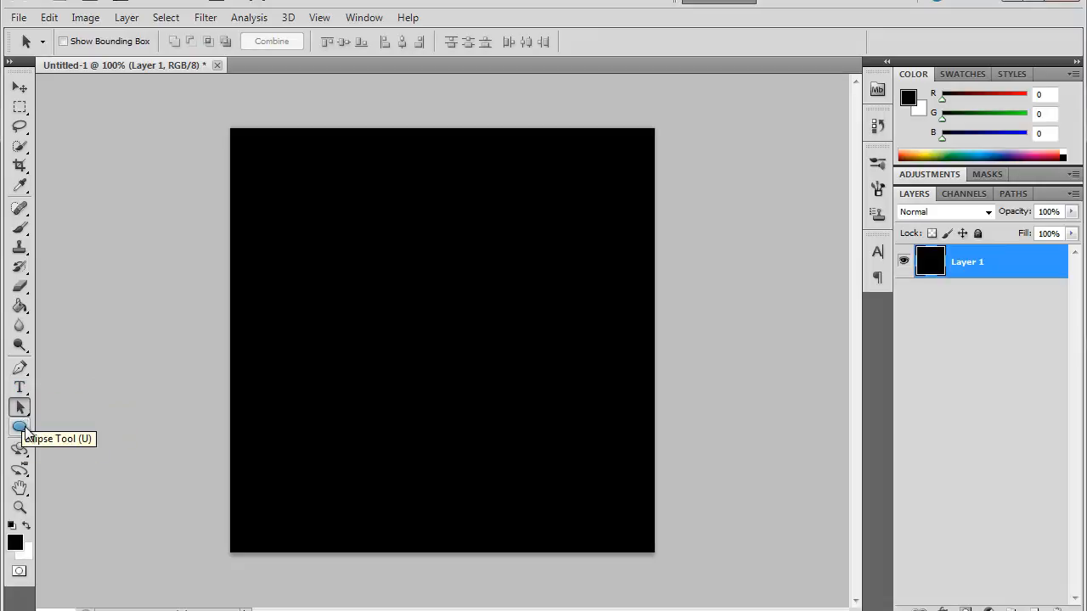
{"action": "left_click", "coordinate": [24, 430]}
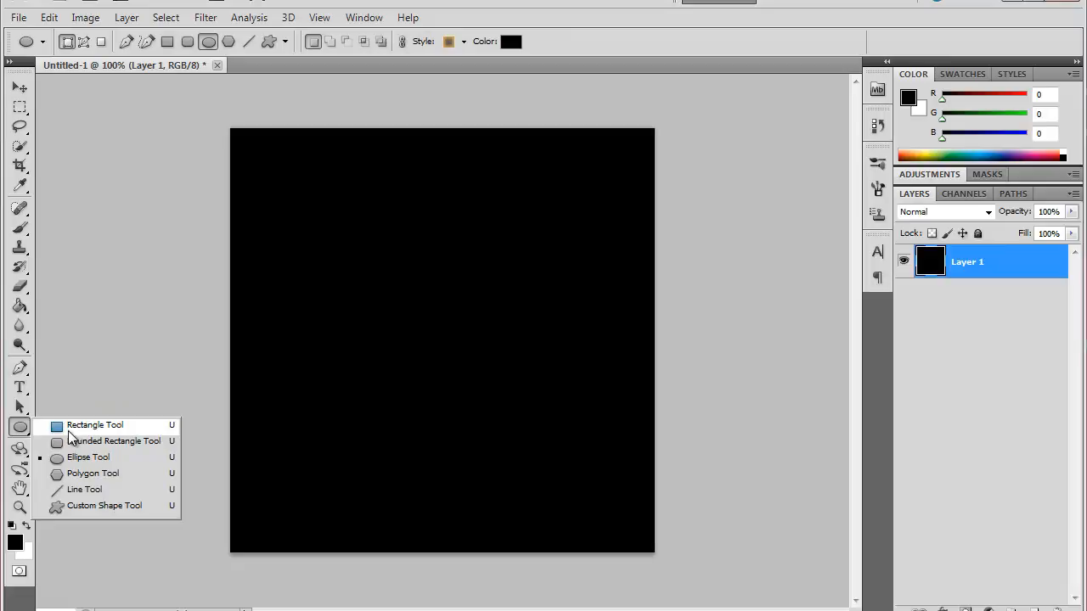
{"action": "left_click", "coordinate": [62, 463]}
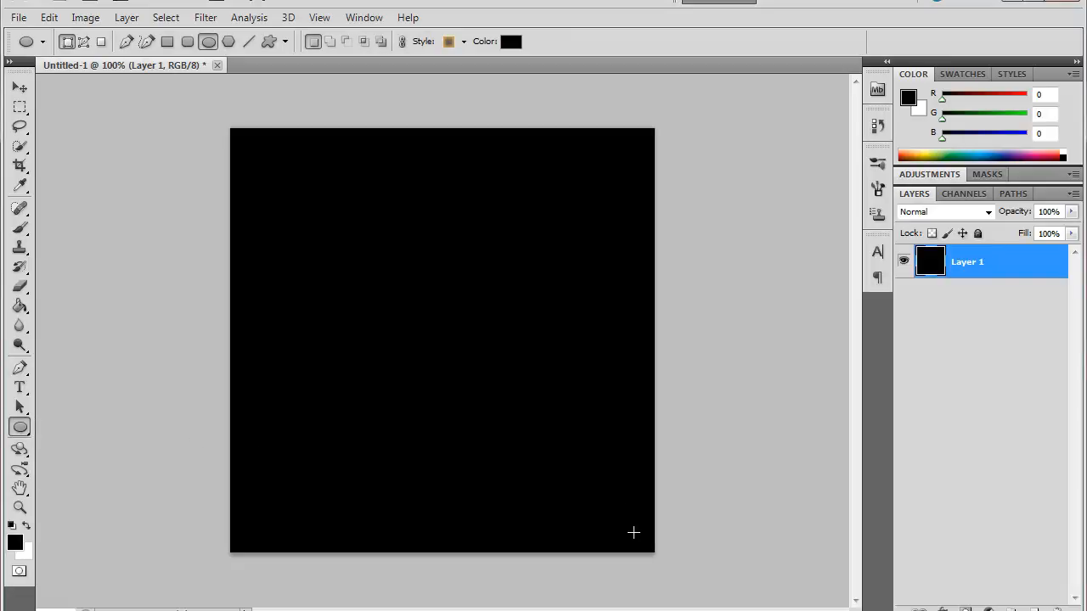
{"action": "left_click_drag", "start_coordinate": [608, 532], "coordinate": [251, 154]}
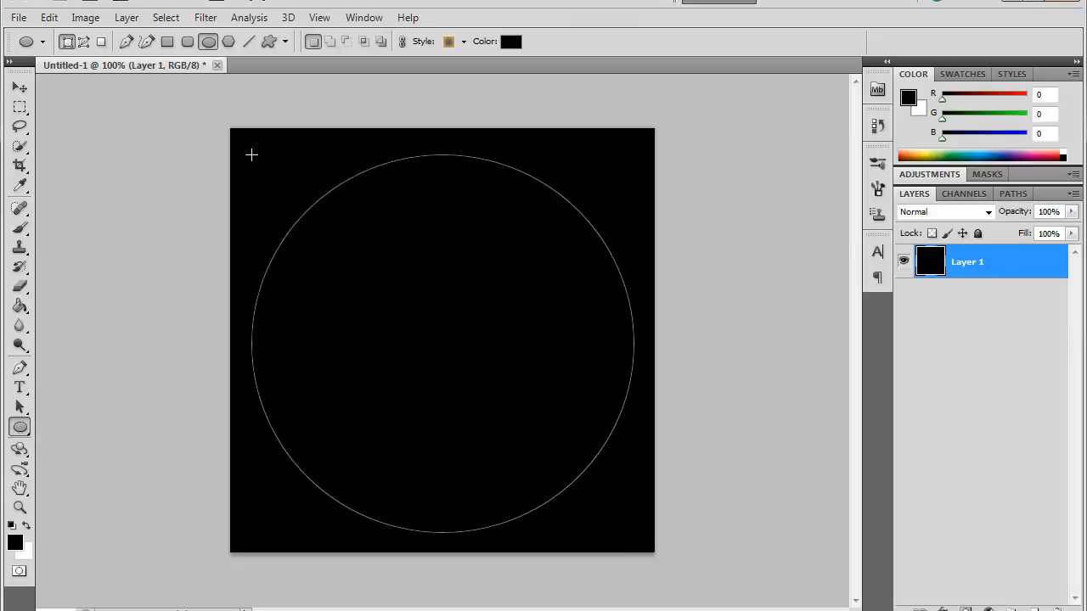
{"action": "left_click_drag", "start_coordinate": [252, 154], "coordinate": [251, 156]}
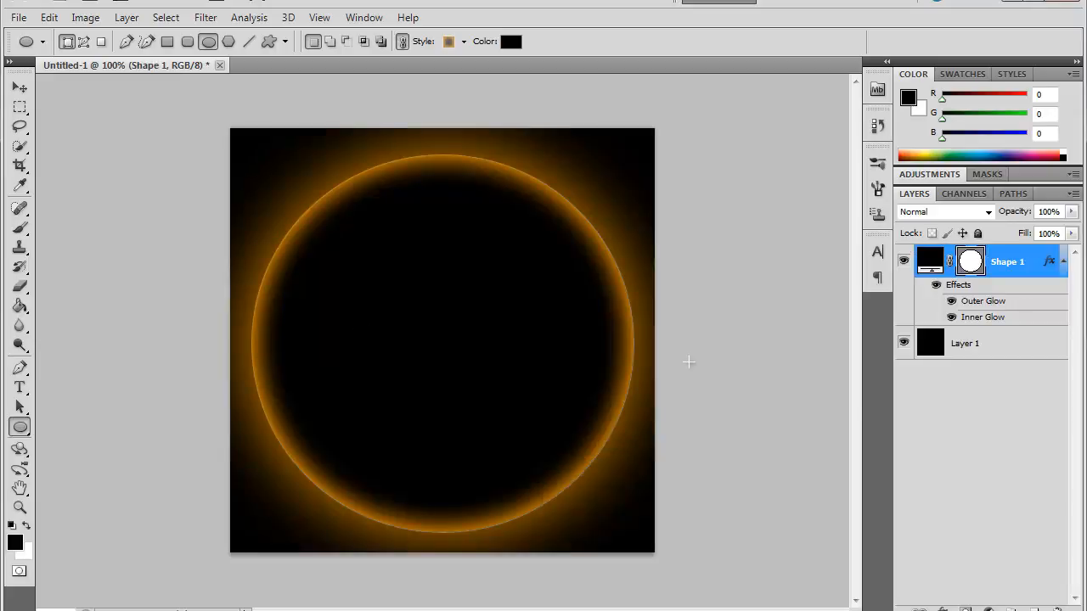
Examine the circle layer's Outer Glow and Inner Glow settings, including the outer glow color.
{"action": "right_click", "coordinate": [1011, 265]}
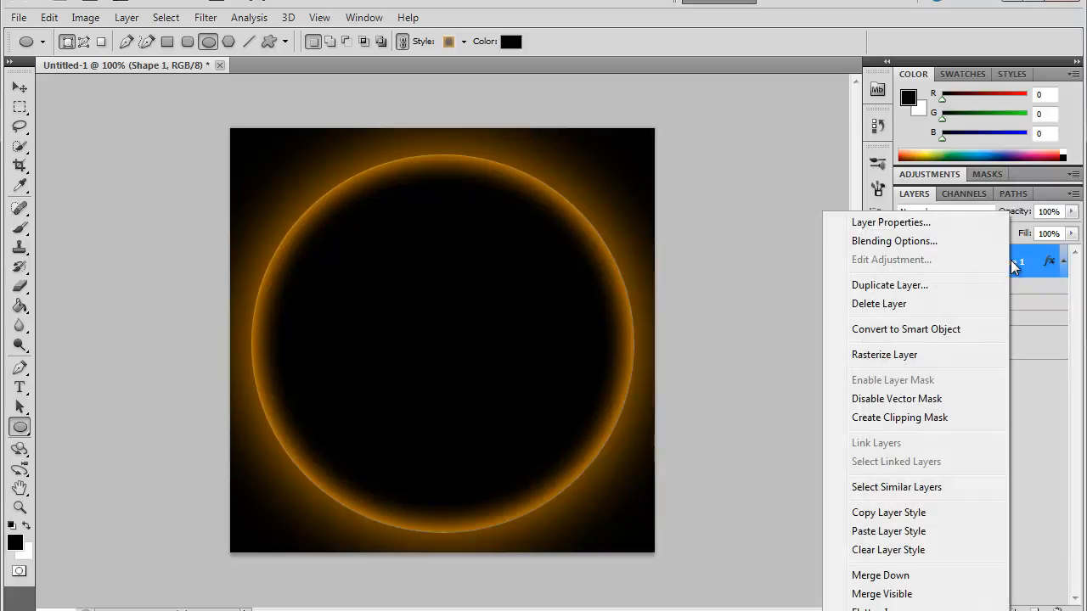
{"action": "left_click", "coordinate": [929, 244]}
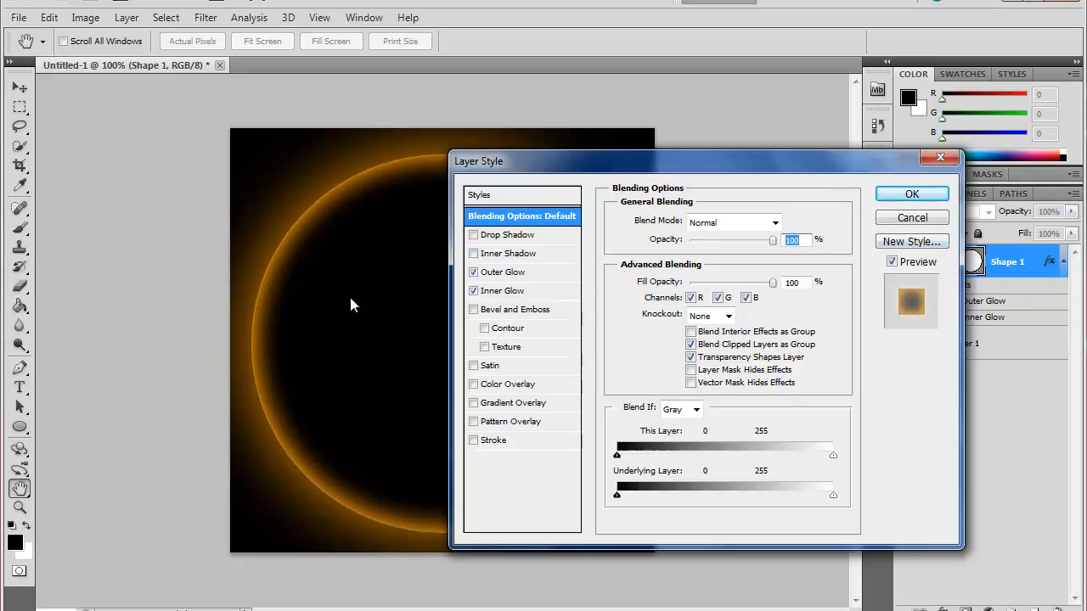
{"action": "left_click", "coordinate": [507, 273]}
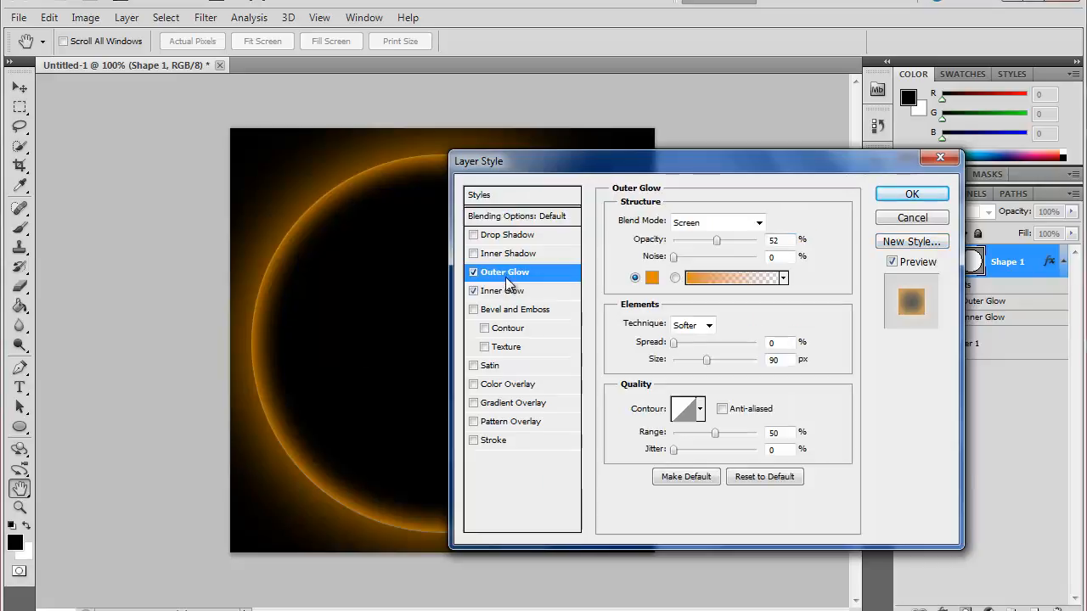
{"action": "left_click", "coordinate": [499, 294]}
{"action": "left_click", "coordinate": [494, 275]}
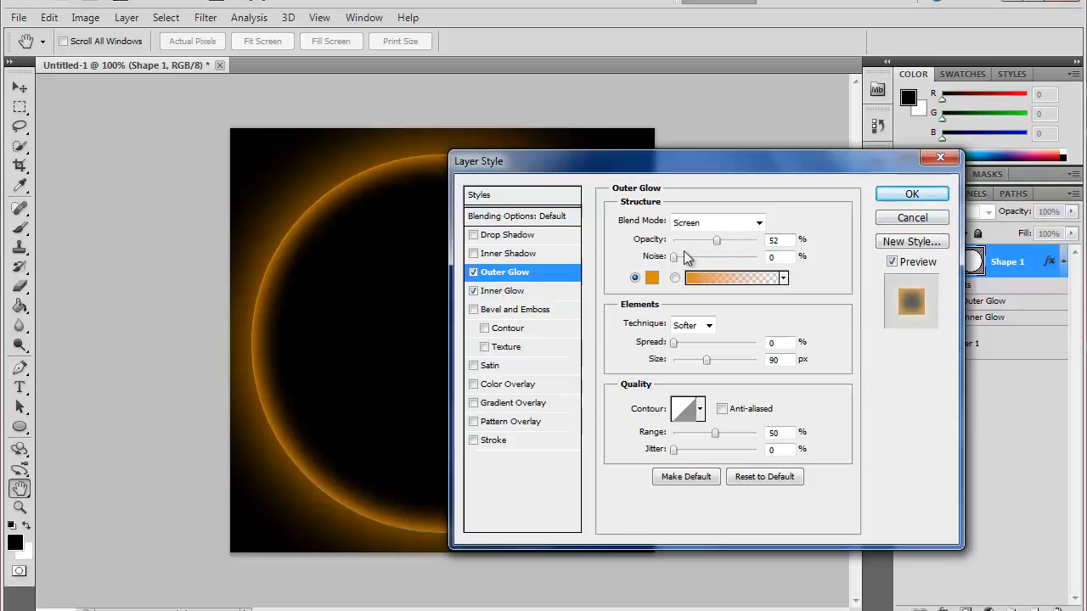
{"action": "left_click", "coordinate": [652, 278]}
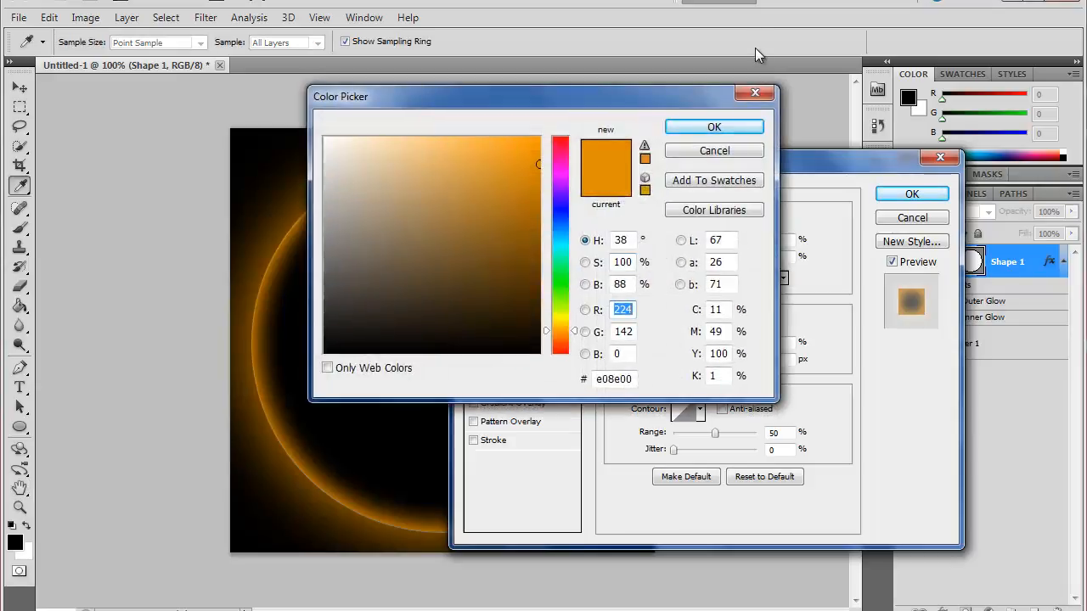
{"action": "left_click", "coordinate": [714, 129]}
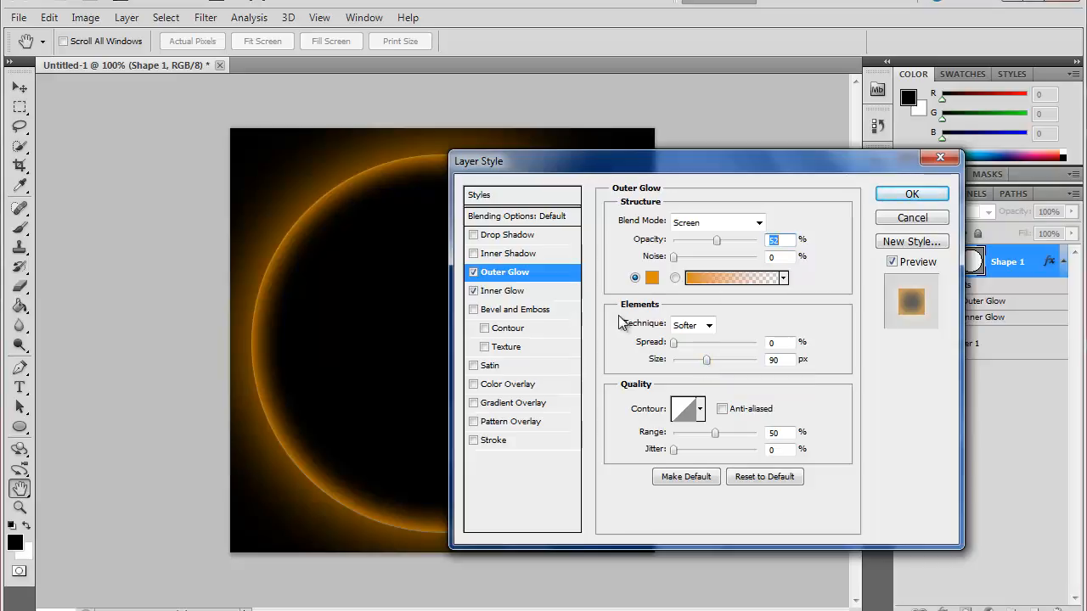
{"action": "left_click", "coordinate": [500, 291]}
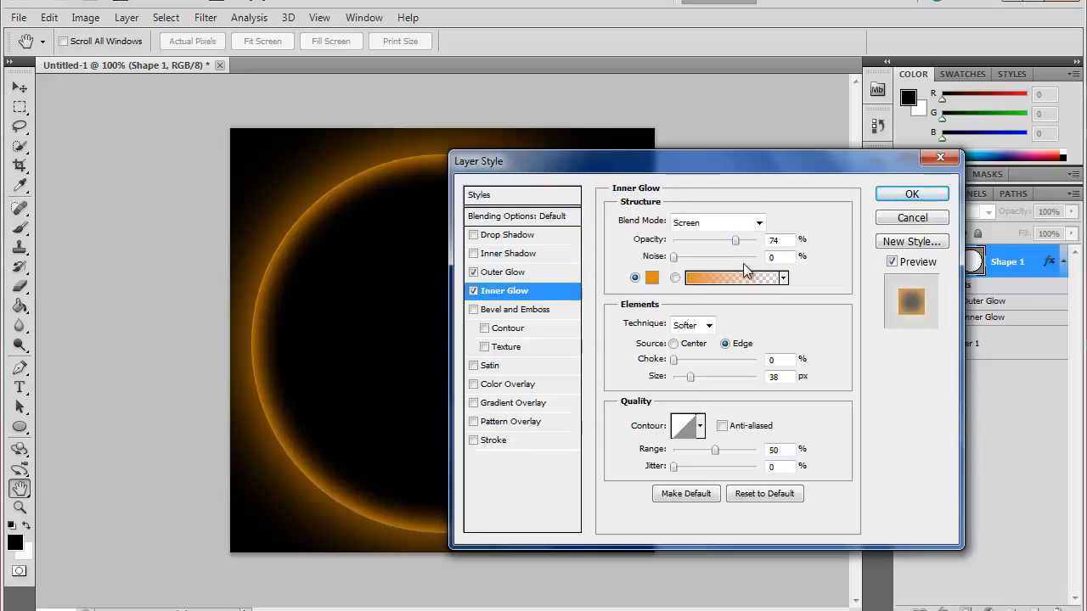
{"action": "left_click", "coordinate": [534, 273]}
{"action": "left_click", "coordinate": [510, 292]}
{"action": "left_click", "coordinate": [911, 195]}
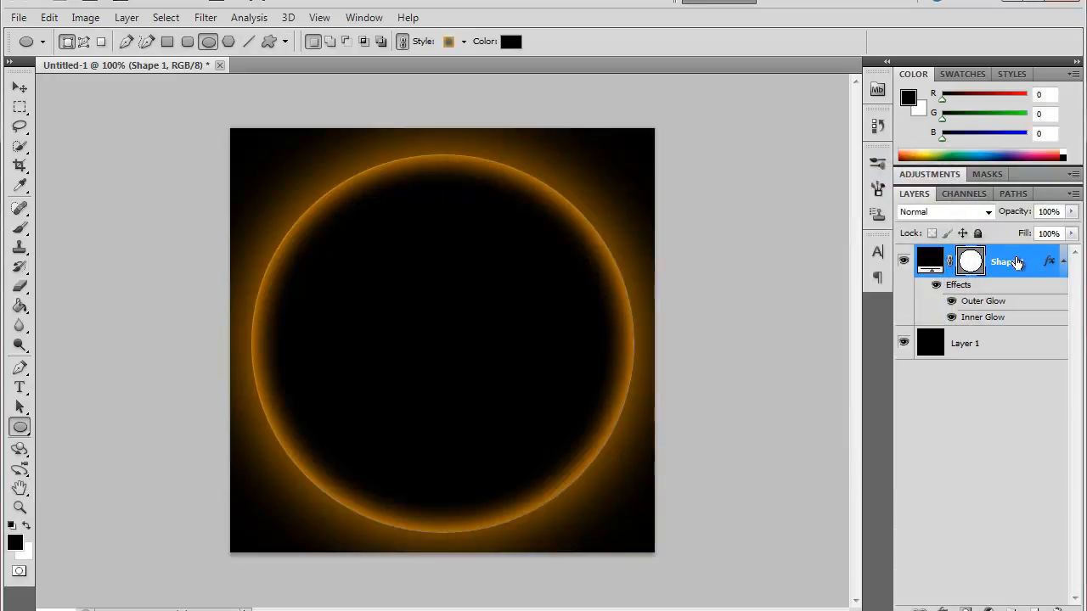
Duplicate the Shape 1 layer within the same document as Shape 1 copy.
{"action": "right_click", "coordinate": [1016, 261]}
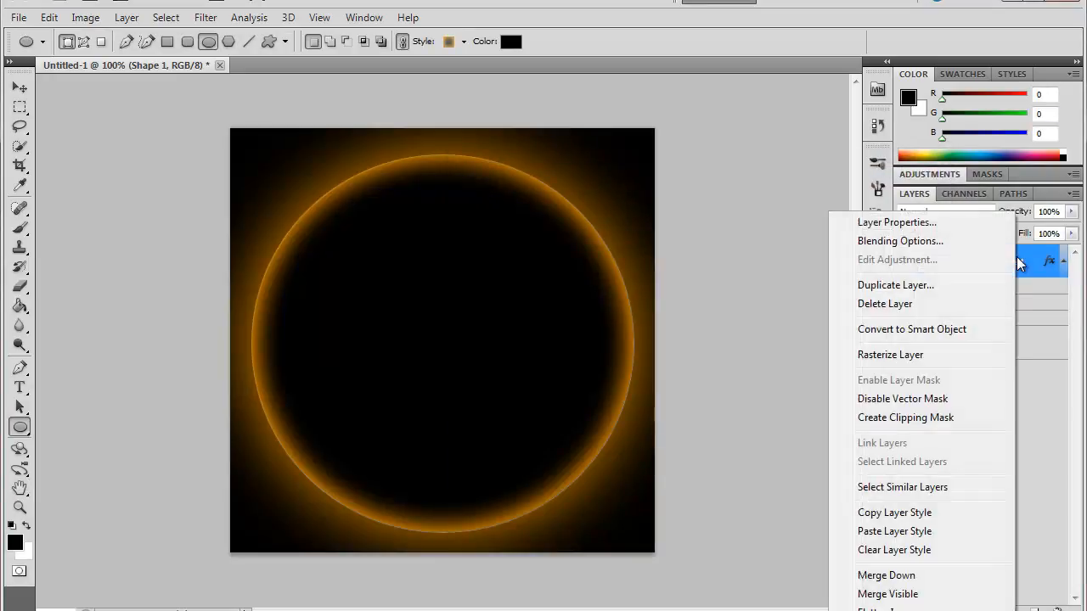
{"action": "left_click", "coordinate": [919, 289]}
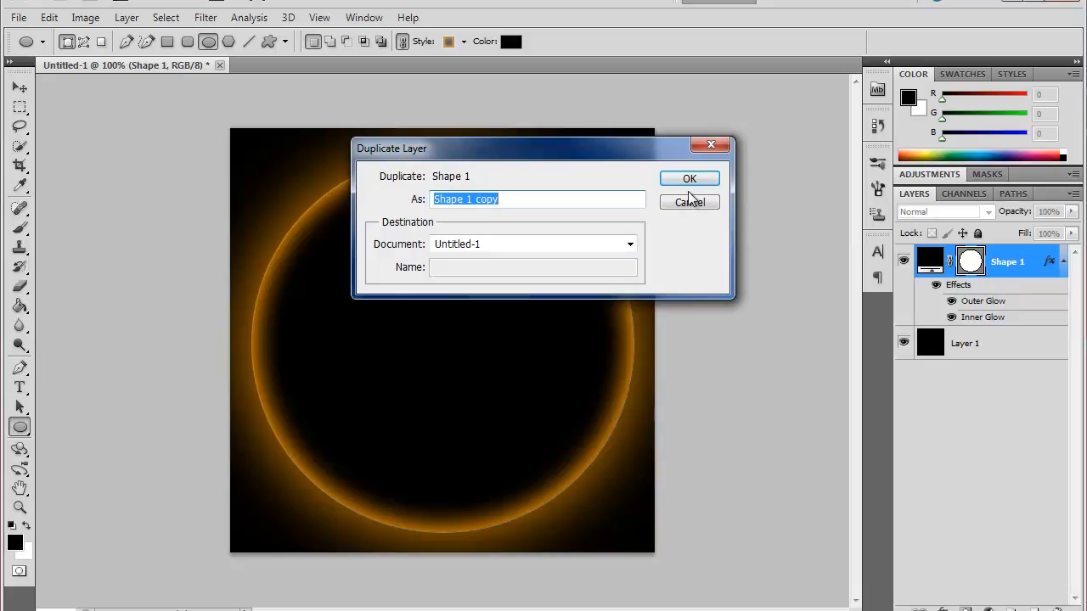
{"action": "left_click", "coordinate": [690, 178]}
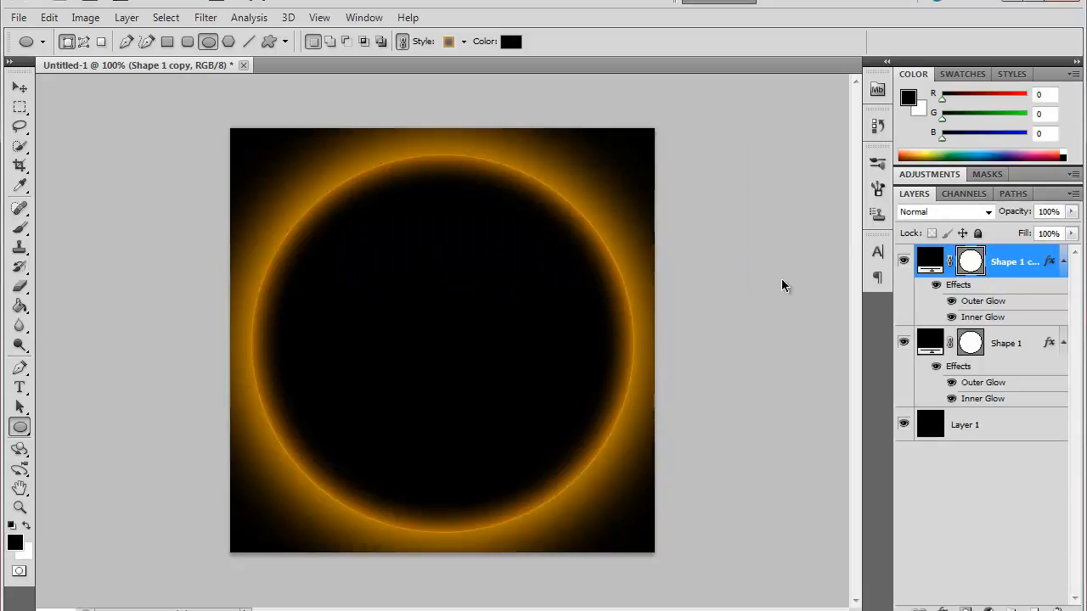
Scale the duplicated circle down to about 94% width and 95% height and center it inside the original circle.
{"action": "key", "text": "ctrl+t"}
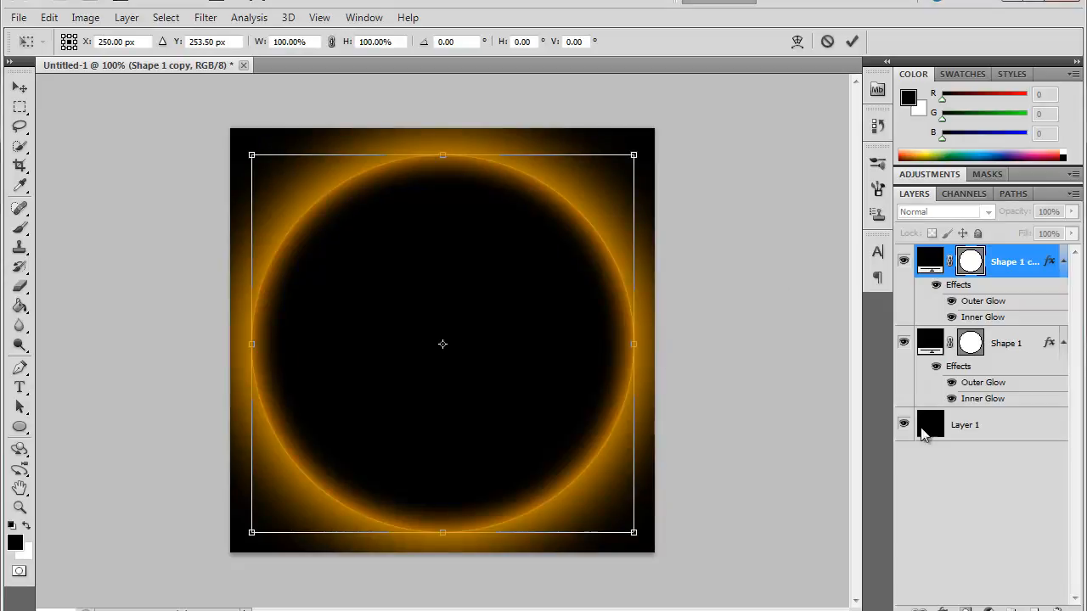
{"action": "left_click_drag", "start_coordinate": [634, 533], "coordinate": [611, 513]}
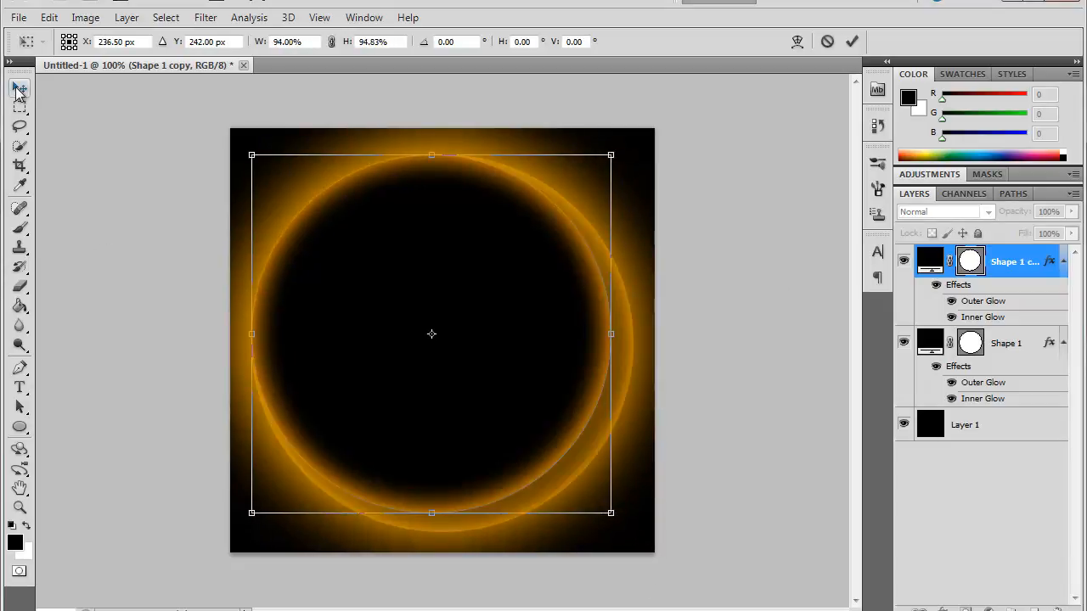
{"action": "left_click", "coordinate": [18, 90]}
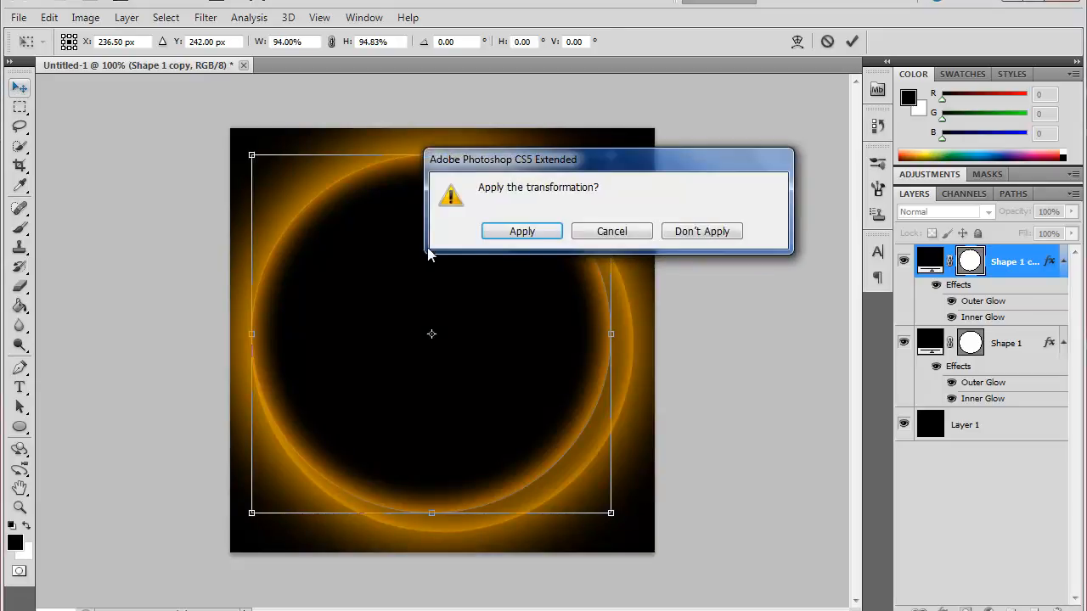
{"action": "left_click", "coordinate": [495, 236]}
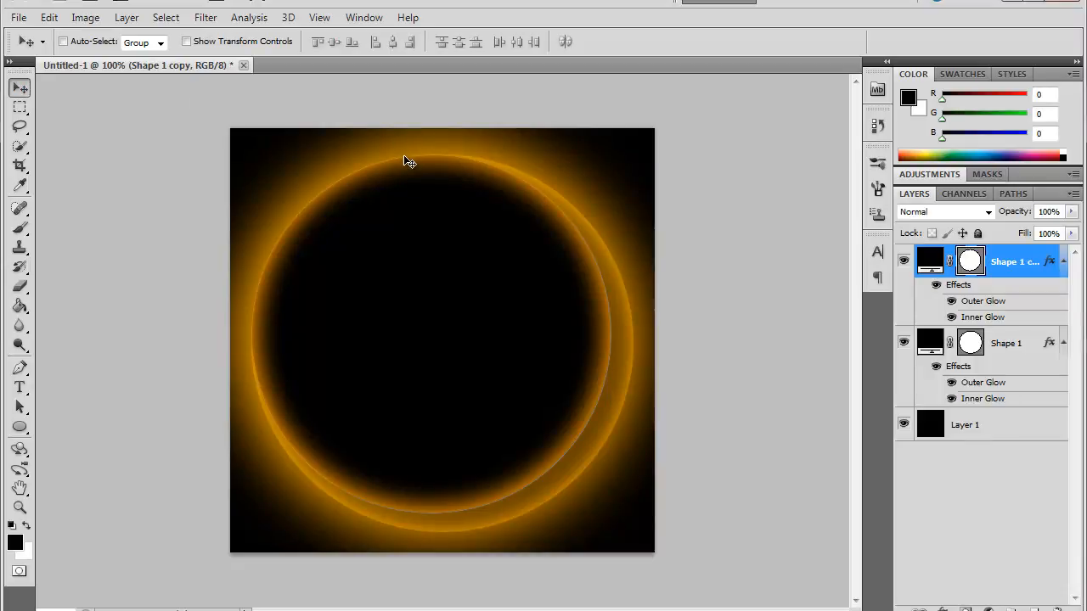
{"action": "left_click_drag", "start_coordinate": [403, 163], "coordinate": [417, 175]}
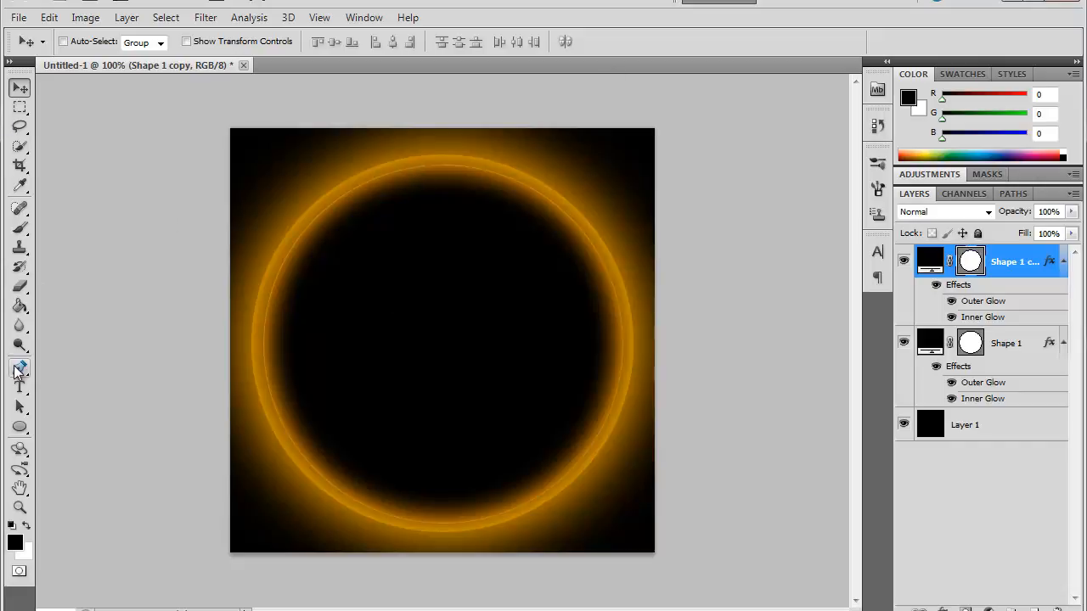
Set the Outer Glow opacity of the duplicated circle's layer to 100%.
{"action": "left_click", "coordinate": [19, 409]}
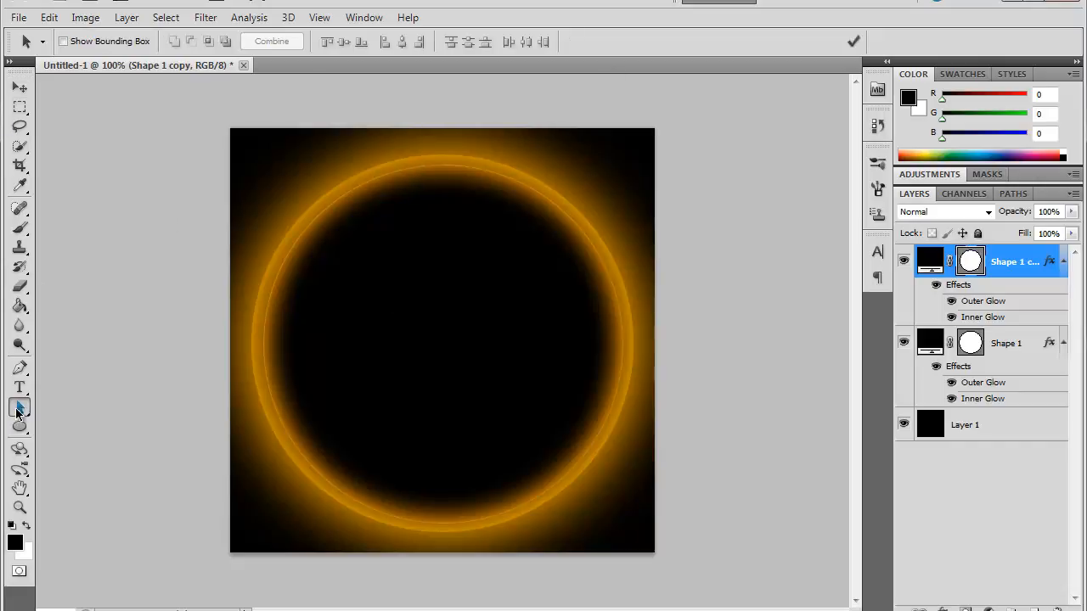
{"action": "right_click", "coordinate": [1016, 265]}
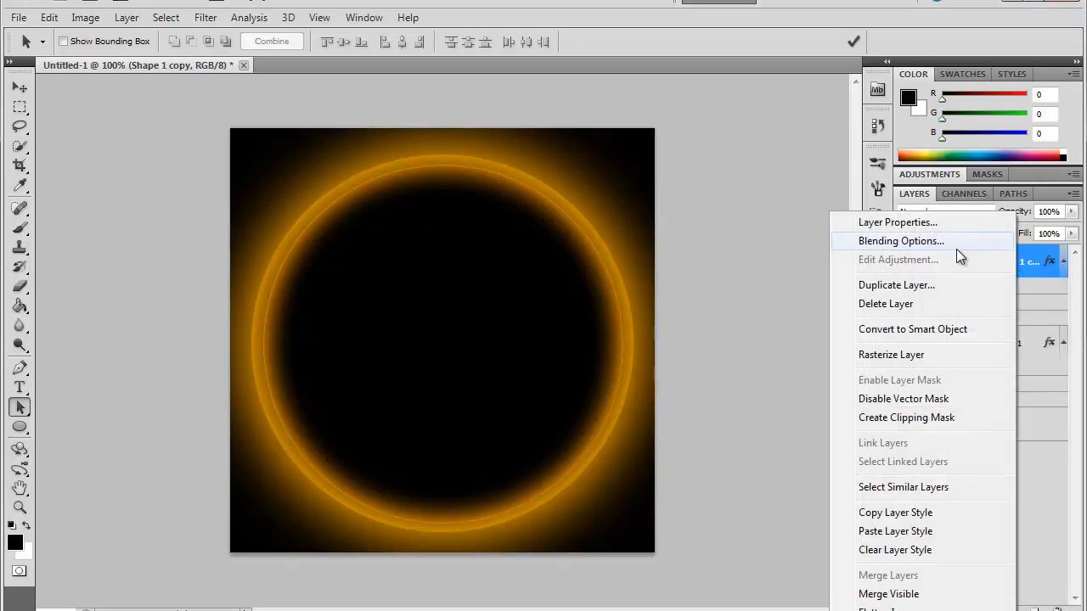
{"action": "left_click", "coordinate": [956, 250]}
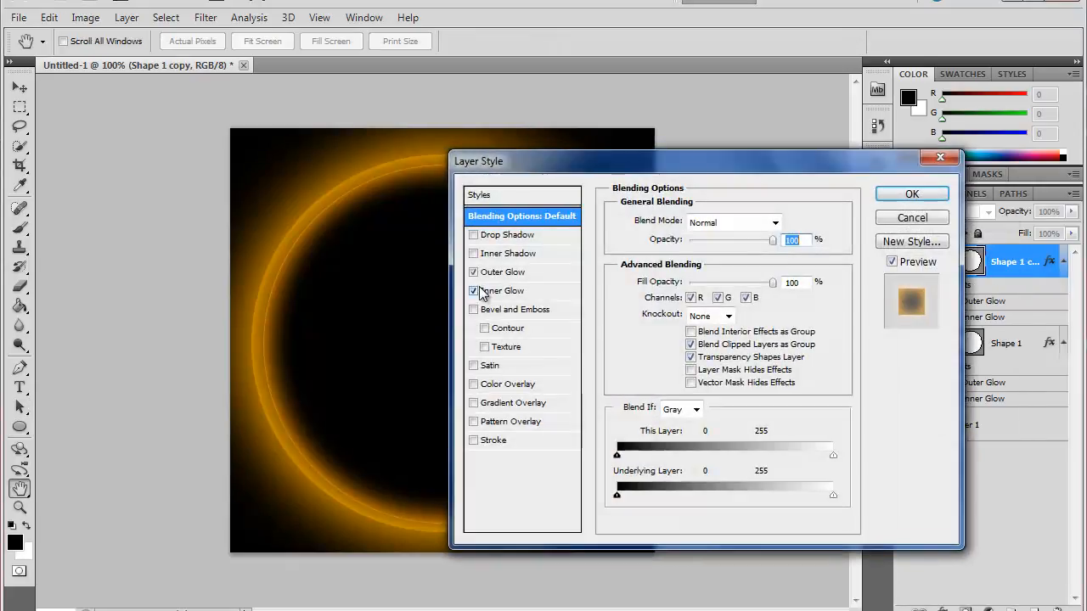
{"action": "left_click", "coordinate": [492, 272]}
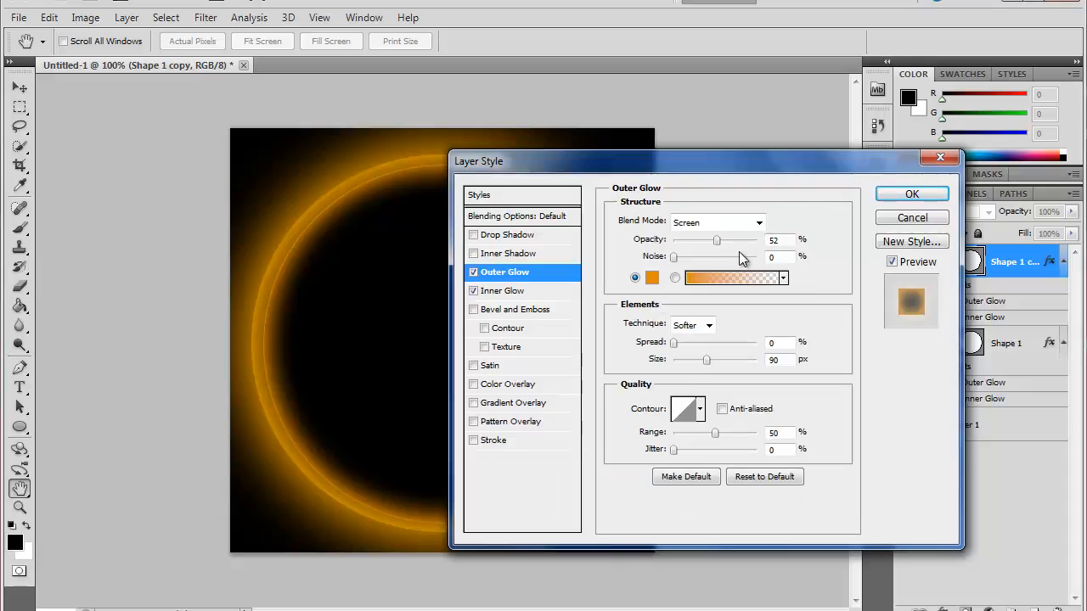
{"action": "left_click_drag", "start_coordinate": [717, 241], "coordinate": [757, 241]}
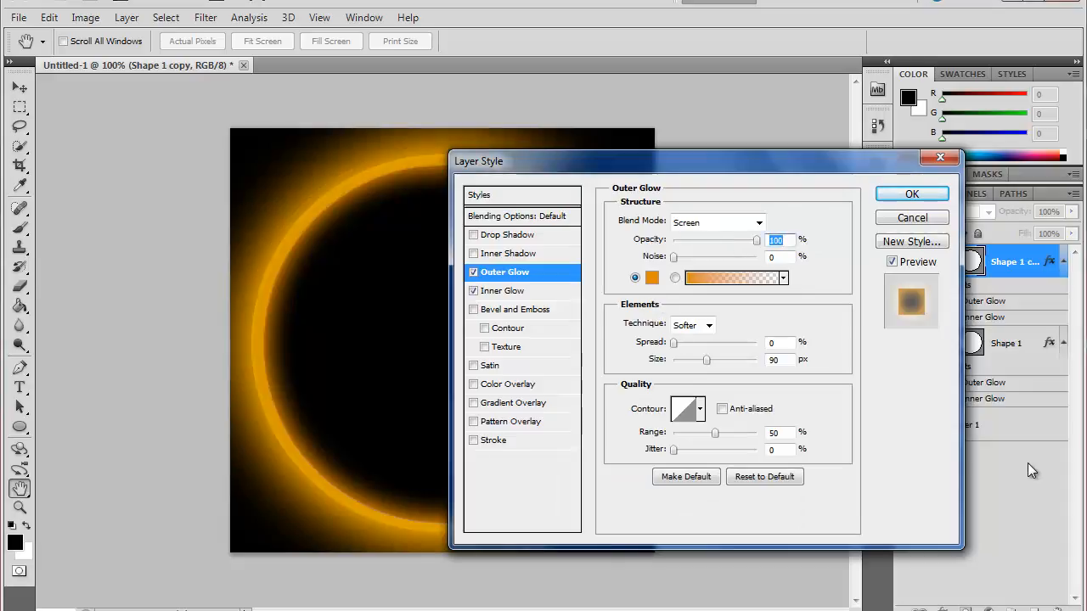
Reduce the Outer Glow size to 16 px and set the start color stop of the Inner Glow gradient to gray 5a5a5a.
{"action": "left_click_drag", "start_coordinate": [707, 360], "coordinate": [686, 369]}
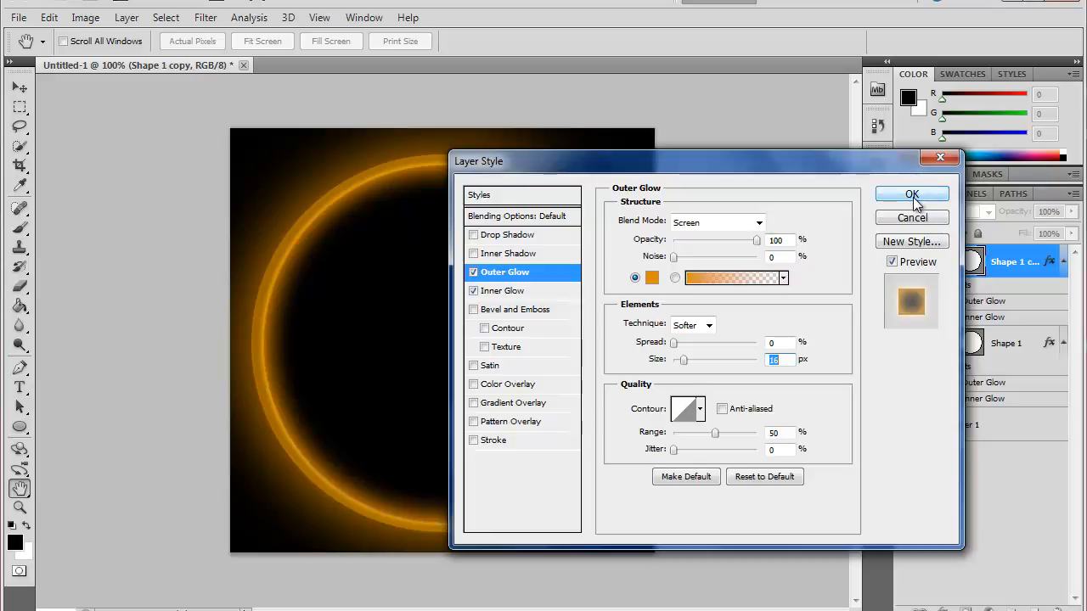
{"action": "left_click", "coordinate": [488, 296]}
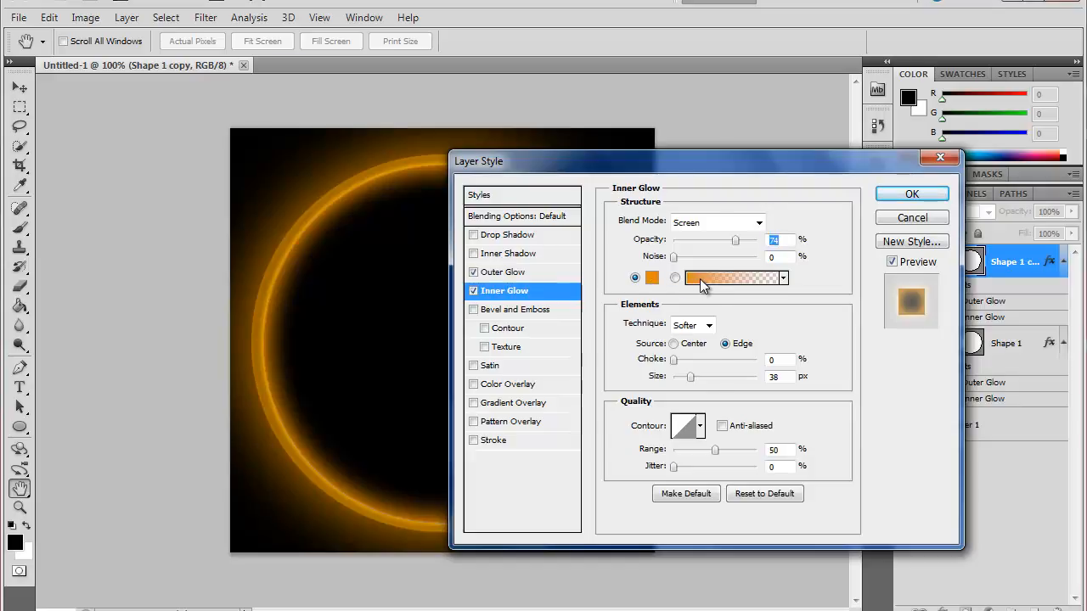
{"action": "left_click", "coordinate": [703, 286]}
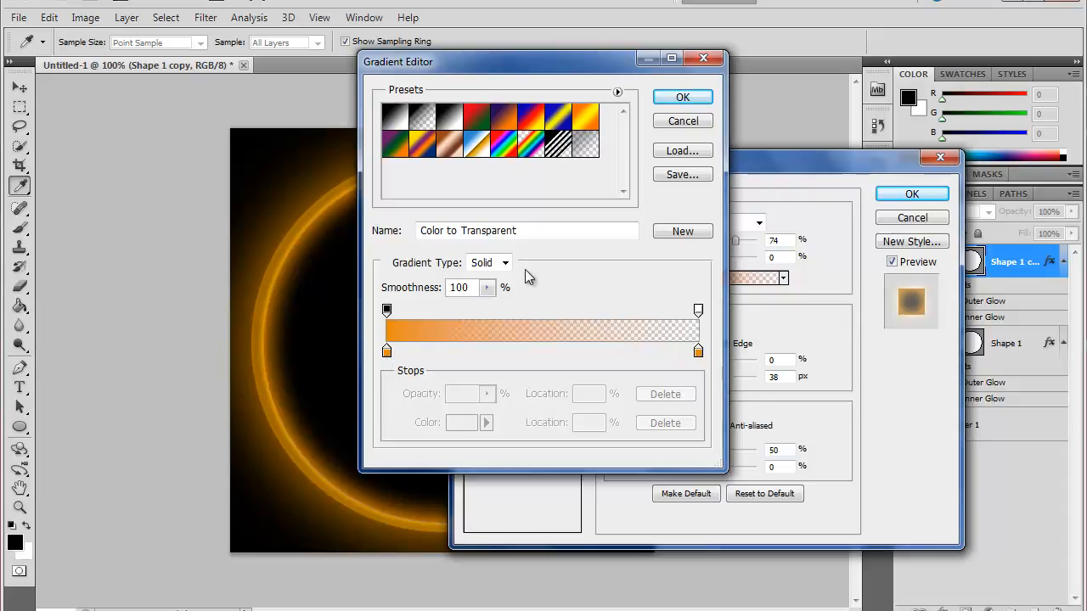
{"action": "left_click", "coordinate": [386, 351]}
{"action": "left_click", "coordinate": [458, 422]}
{"action": "left_click", "coordinate": [361, 285]}
{"action": "left_click_drag", "start_coordinate": [361, 285], "coordinate": [315, 280]}
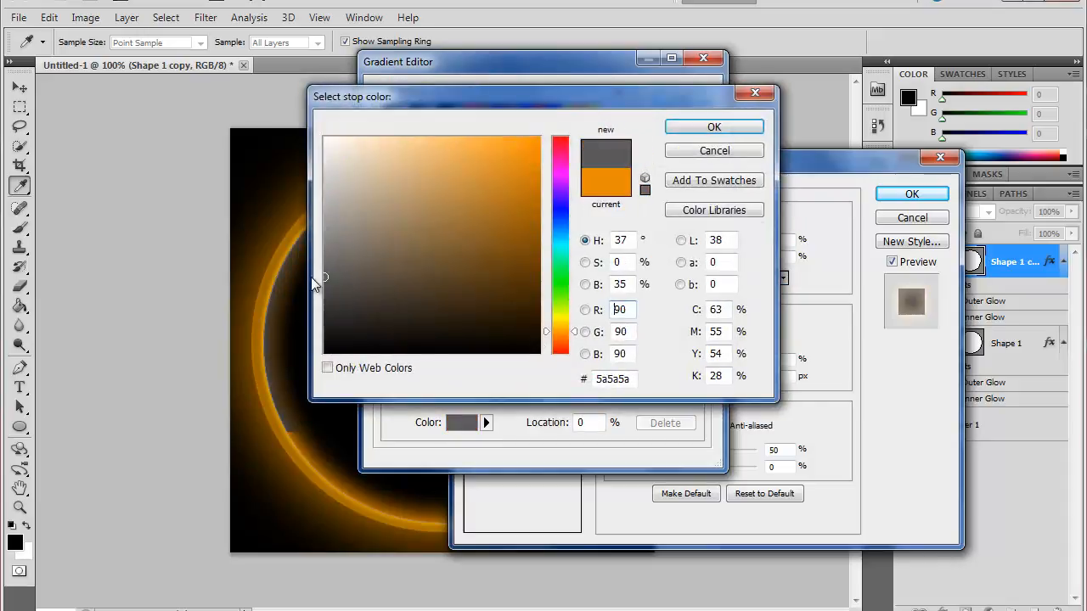
{"action": "left_click", "coordinate": [722, 127]}
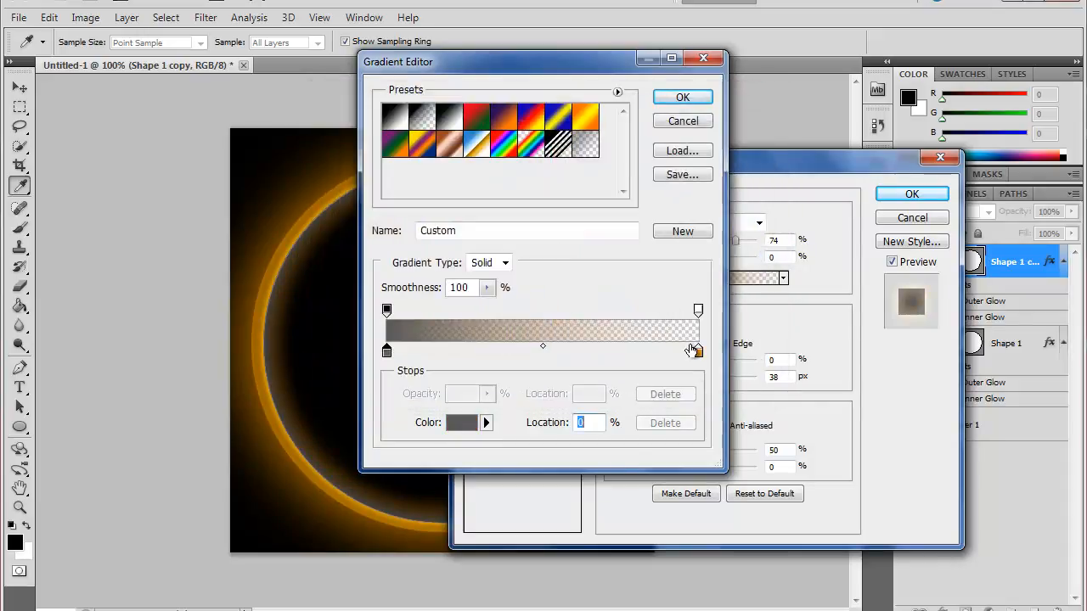
Set the end color stop of the Inner Glow gradient to dark gray 3a3a3a and accept the gradient.
{"action": "left_click", "coordinate": [697, 355]}
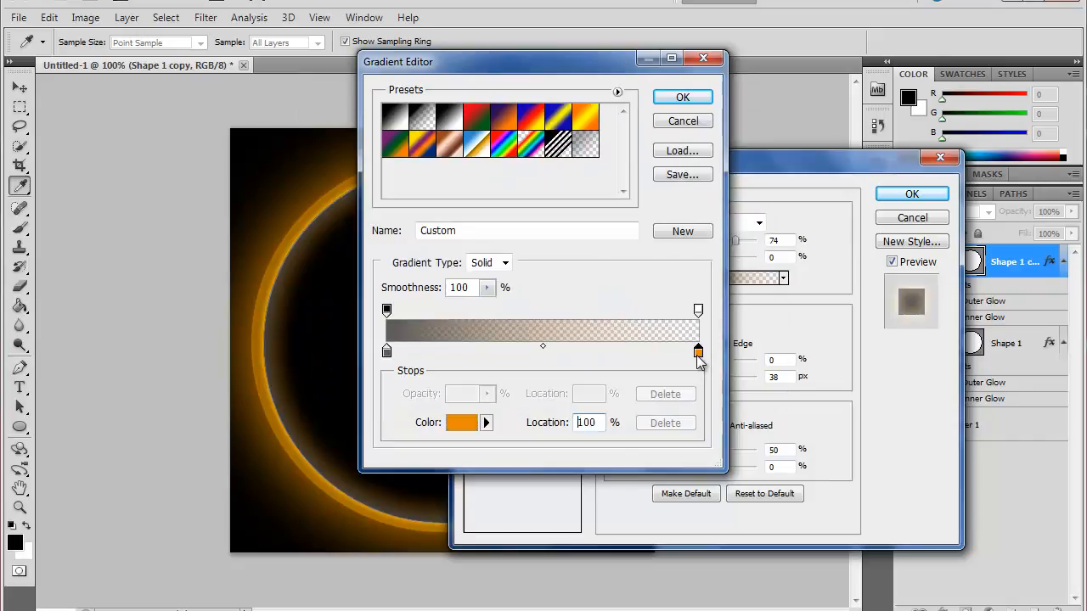
{"action": "left_click", "coordinate": [461, 422]}
{"action": "left_click_drag", "start_coordinate": [432, 291], "coordinate": [292, 303]}
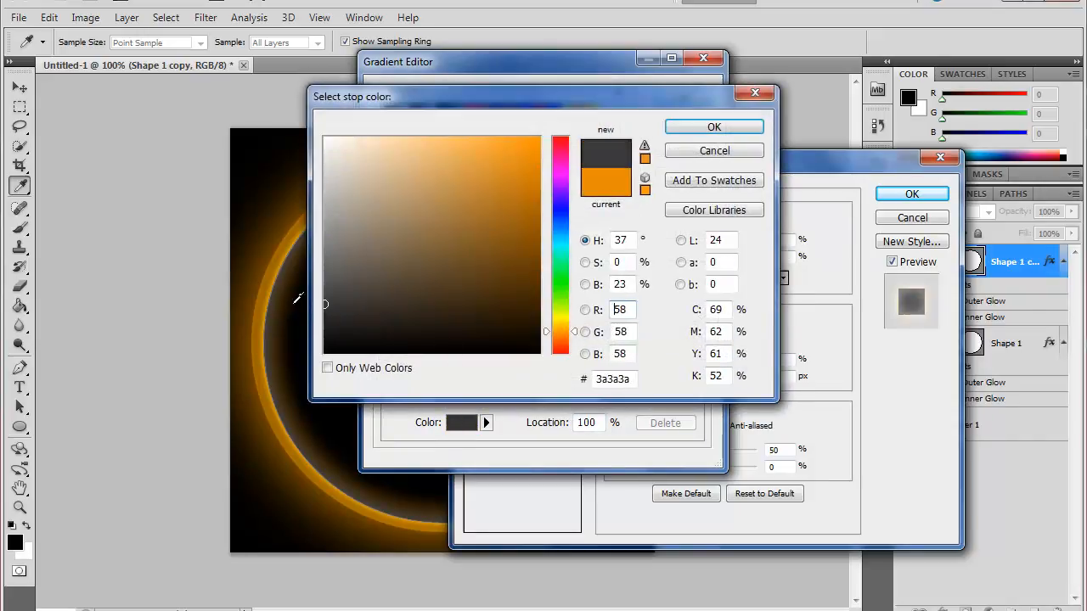
{"action": "left_click", "coordinate": [692, 125]}
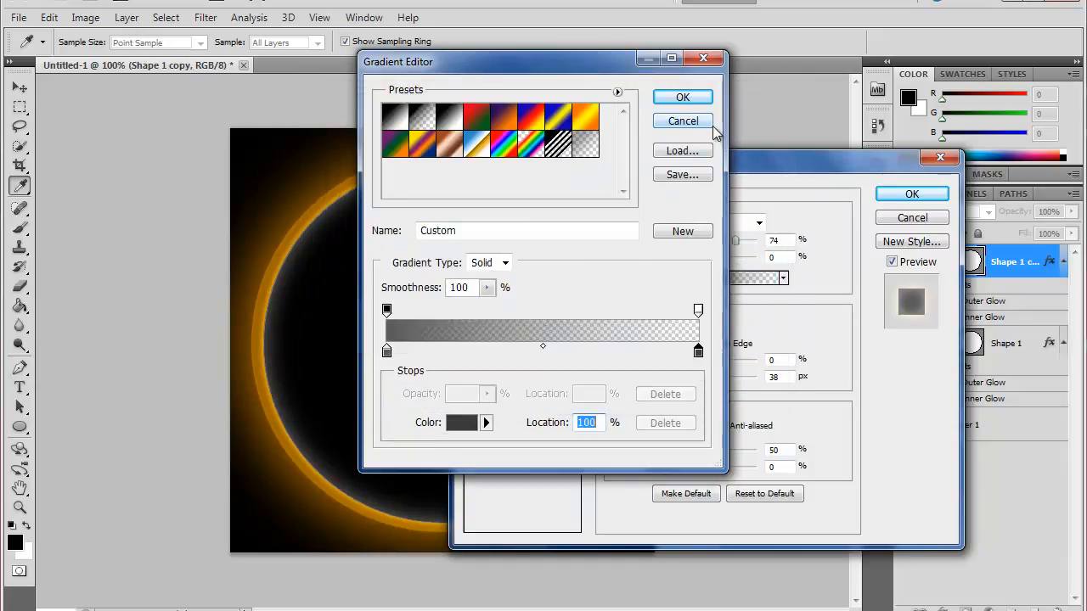
{"action": "left_click", "coordinate": [684, 99]}
Set the Inner Glow source to Center and apply the layer style to the duplicated circle.
{"action": "left_click_drag", "start_coordinate": [736, 168], "coordinate": [748, 123]}
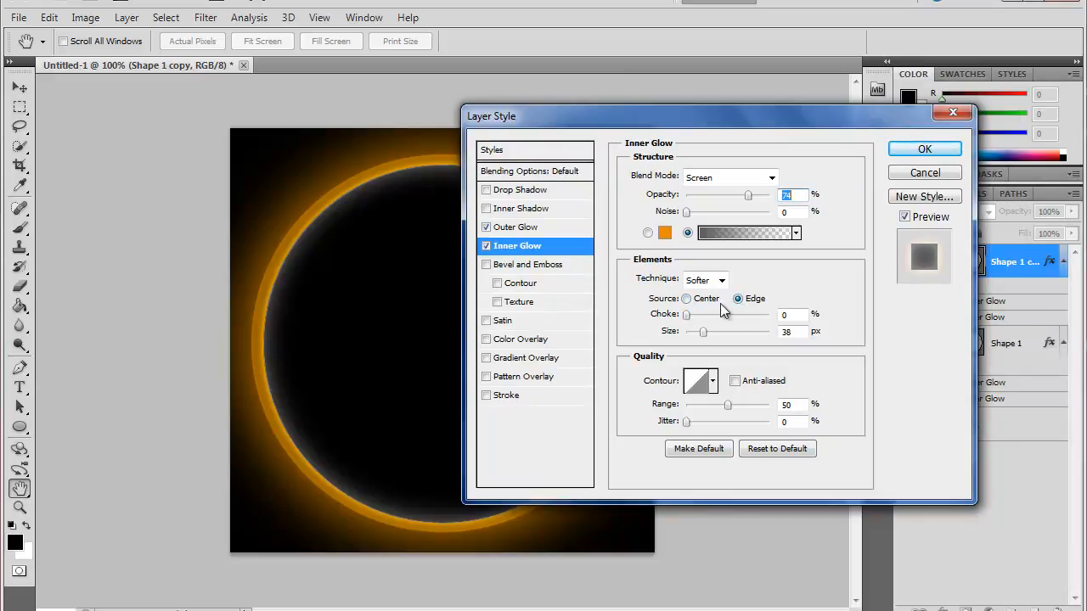
{"action": "left_click", "coordinate": [686, 299]}
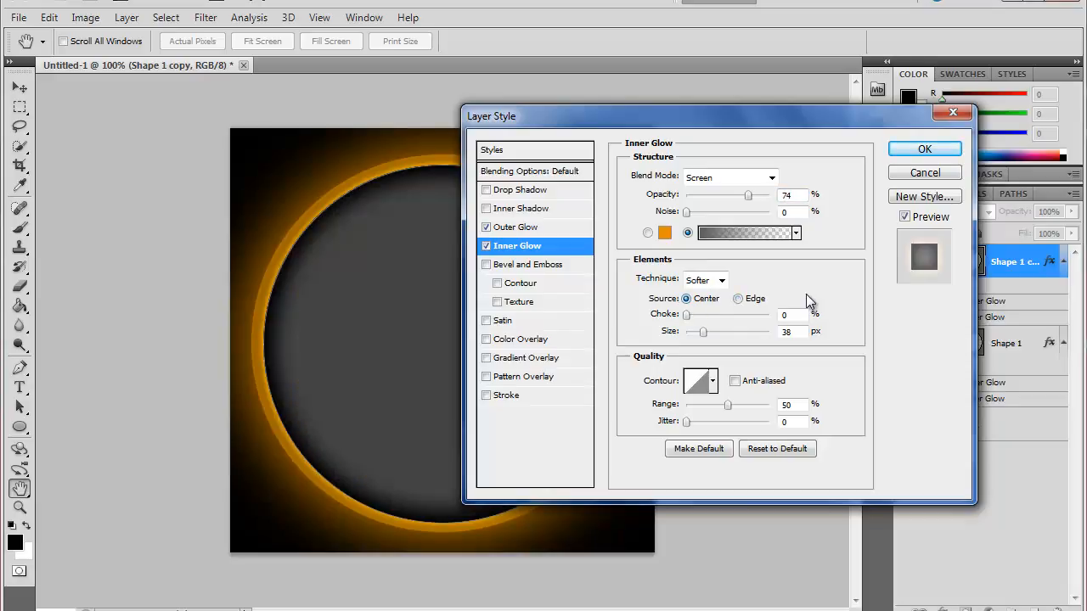
{"action": "left_click", "coordinate": [924, 149]}
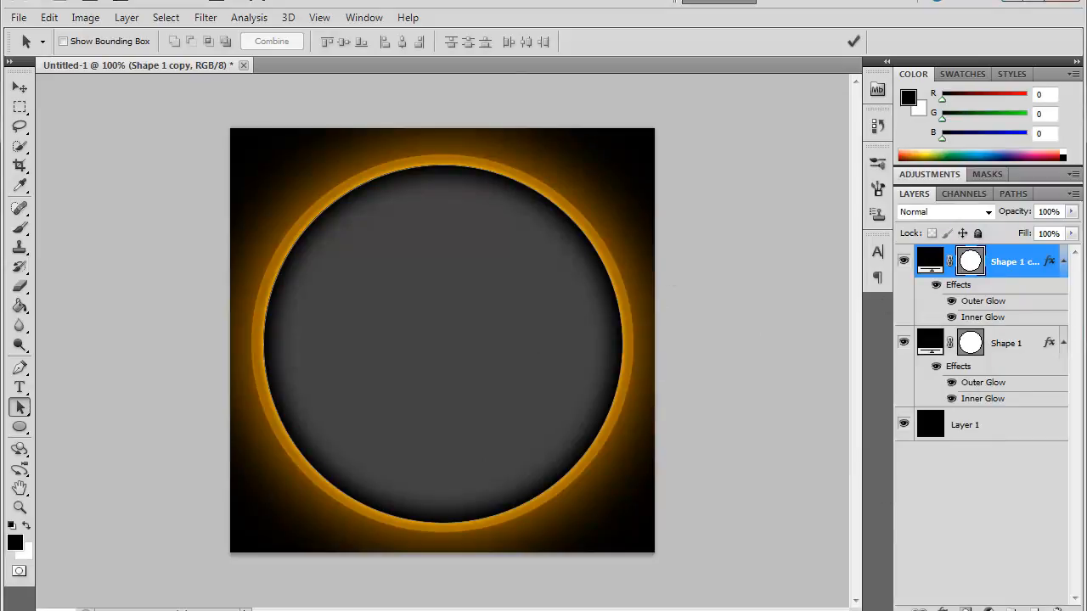
{"action": "left_click", "coordinate": [1018, 2]}
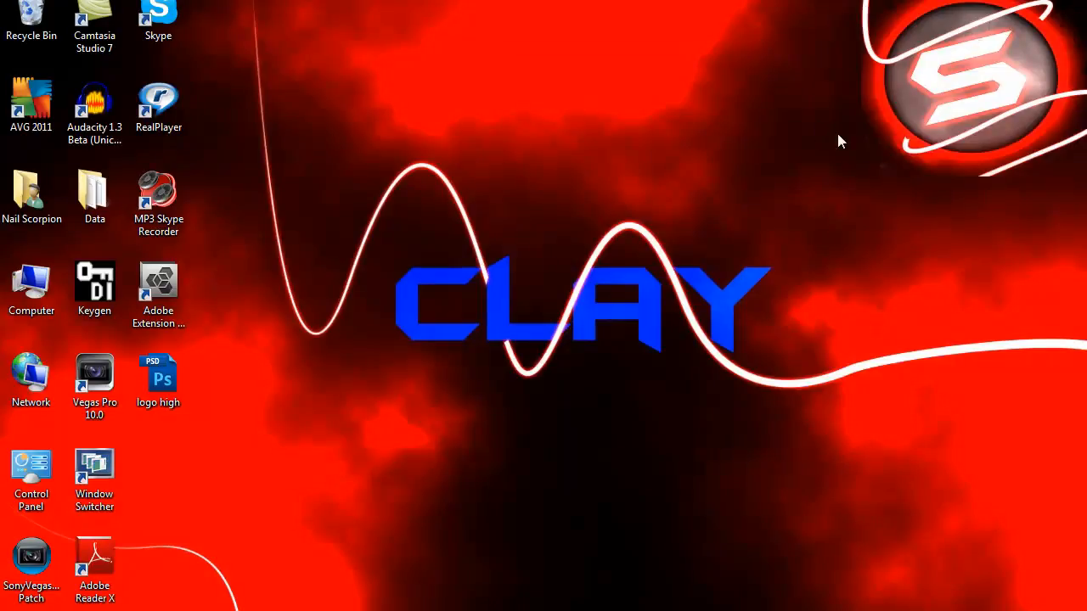
{"action": "mouse_move", "coordinate": [603, 607]}
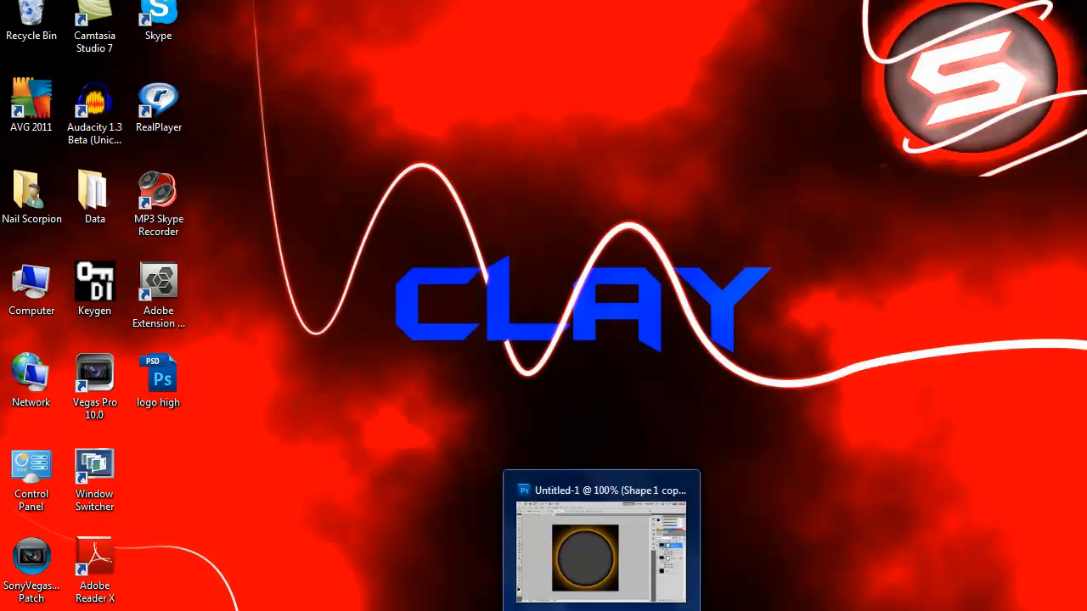
{"action": "left_click", "coordinate": [617, 528]}
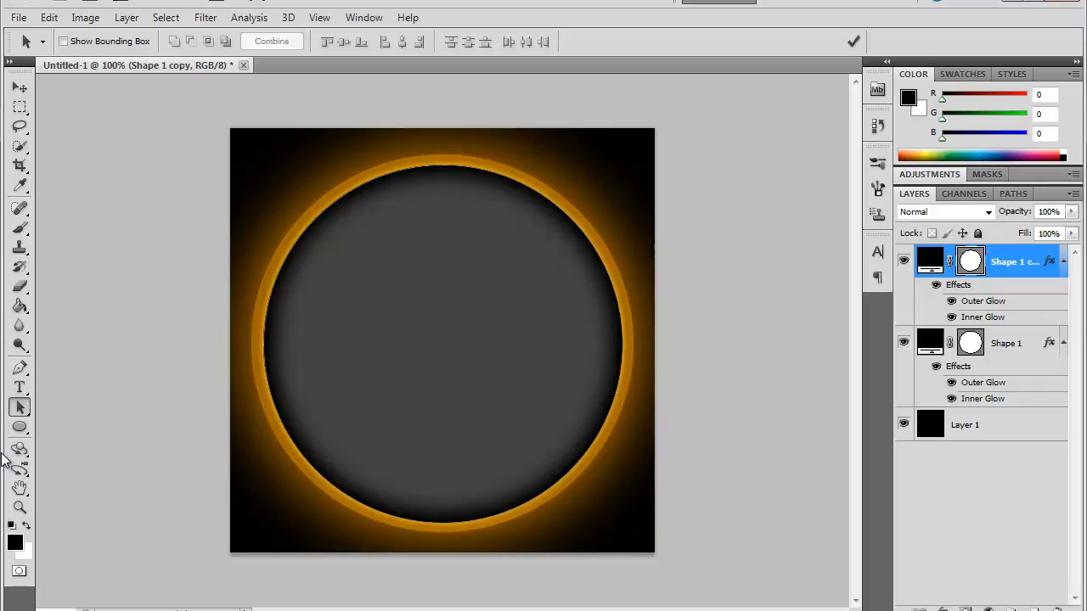
Add the text "Vs" in black 100 pt Impact and move it to the middle of the gray circle.
{"action": "left_click", "coordinate": [20, 387]}
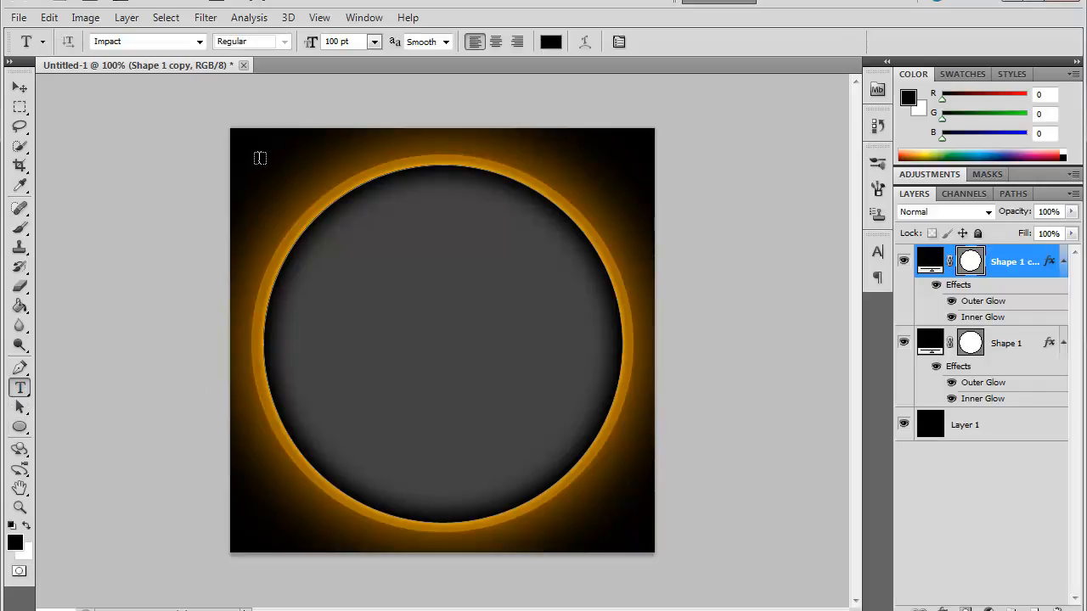
{"action": "left_click_drag", "start_coordinate": [259, 156], "coordinate": [630, 526]}
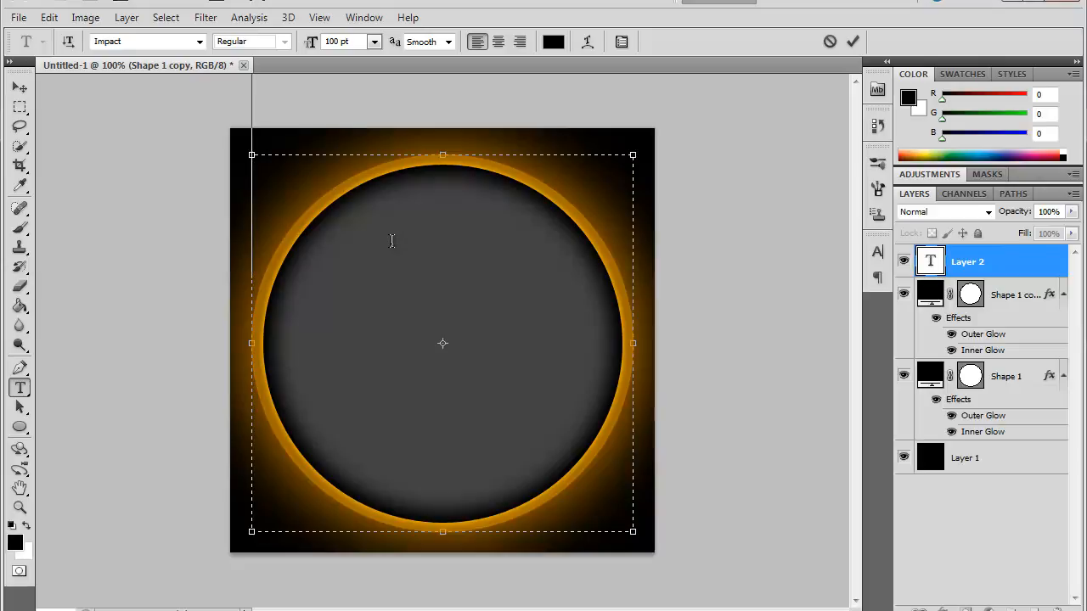
{"action": "type", "text": "V"}
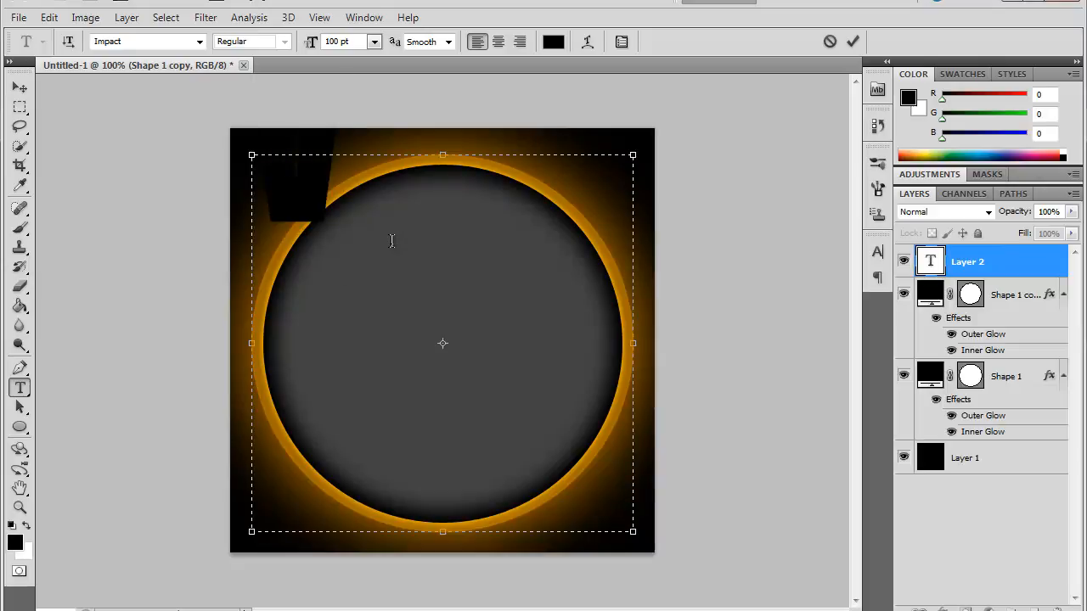
{"action": "type", "text": "S"}
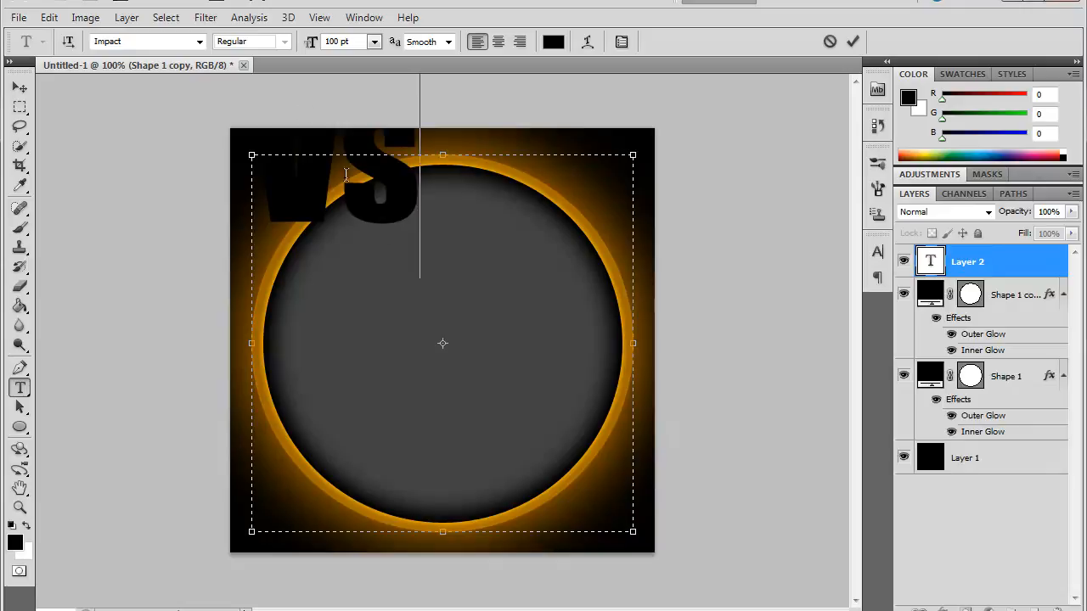
{"action": "left_click", "coordinate": [19, 87]}
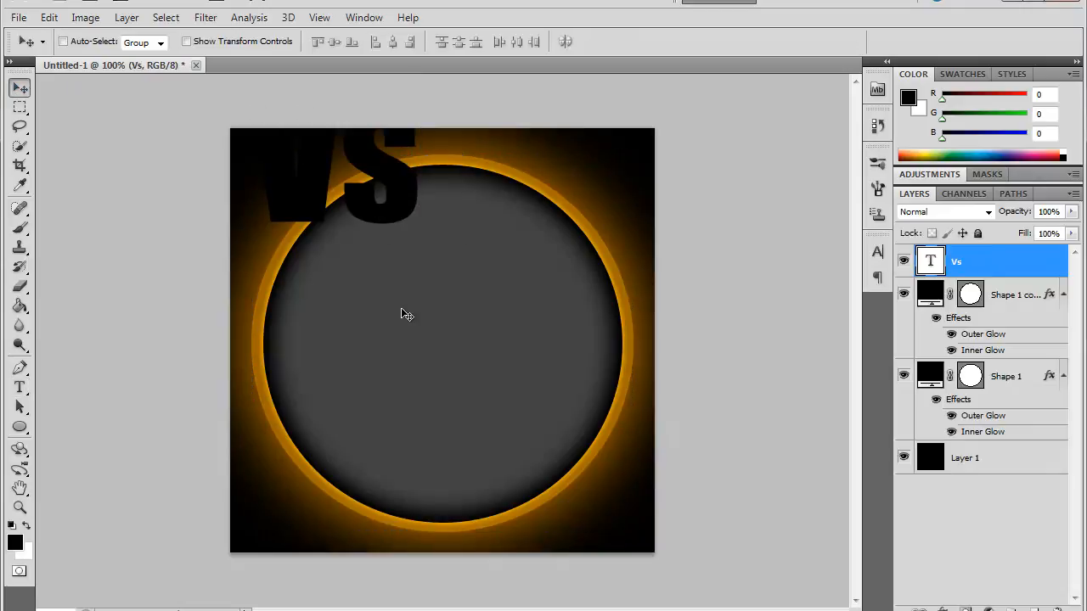
{"action": "left_click_drag", "start_coordinate": [379, 202], "coordinate": [489, 390]}
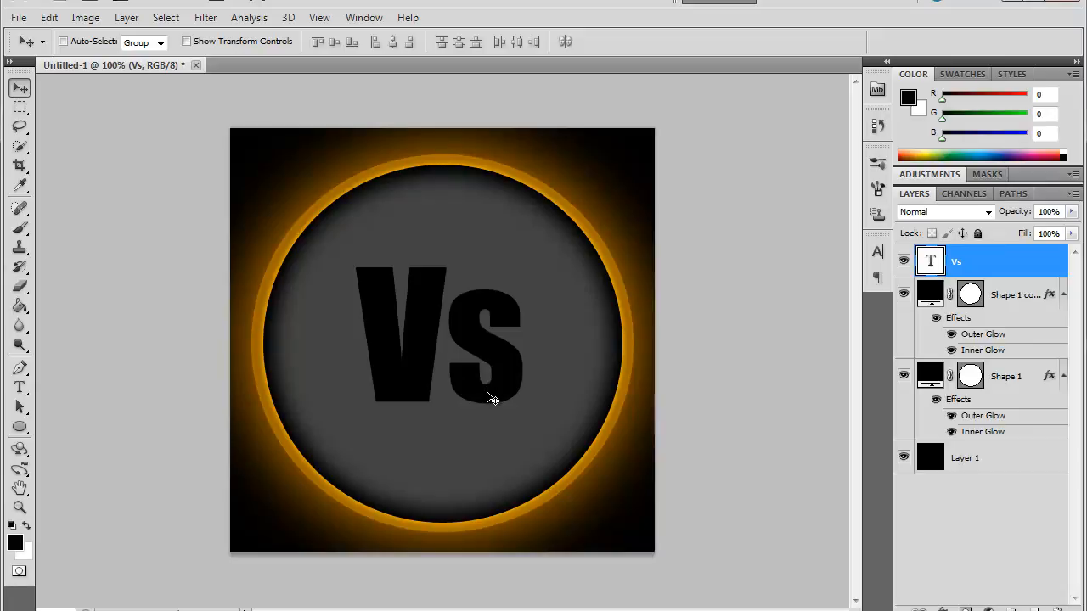
Rotate the Vs text counterclockwise by about 15 degrees and recenter it inside the circle.
{"action": "key", "text": "ctrl+t"}
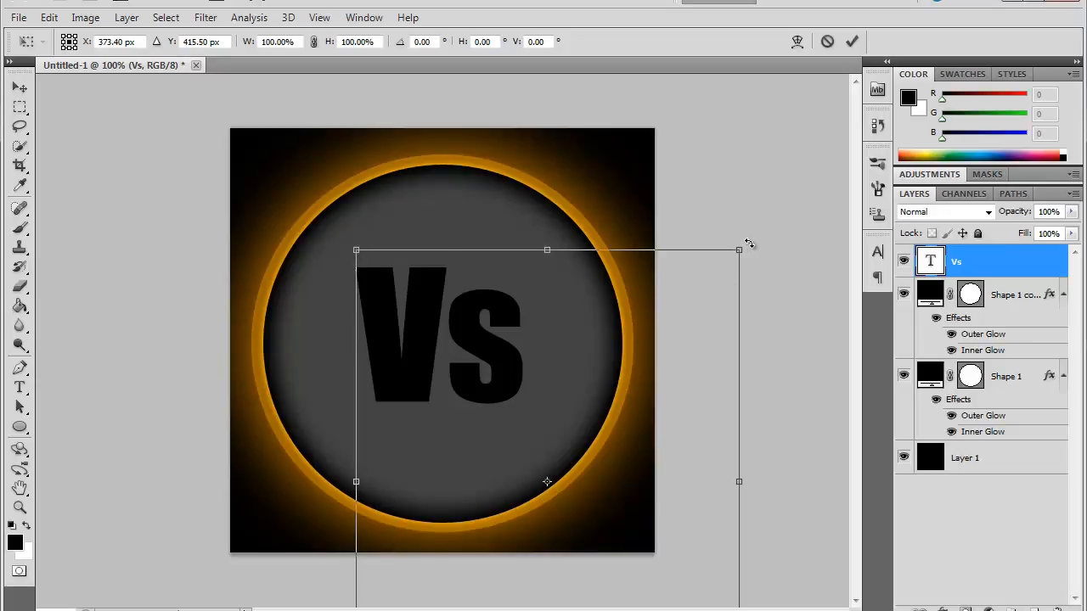
{"action": "left_click_drag", "start_coordinate": [750, 244], "coordinate": [676, 203]}
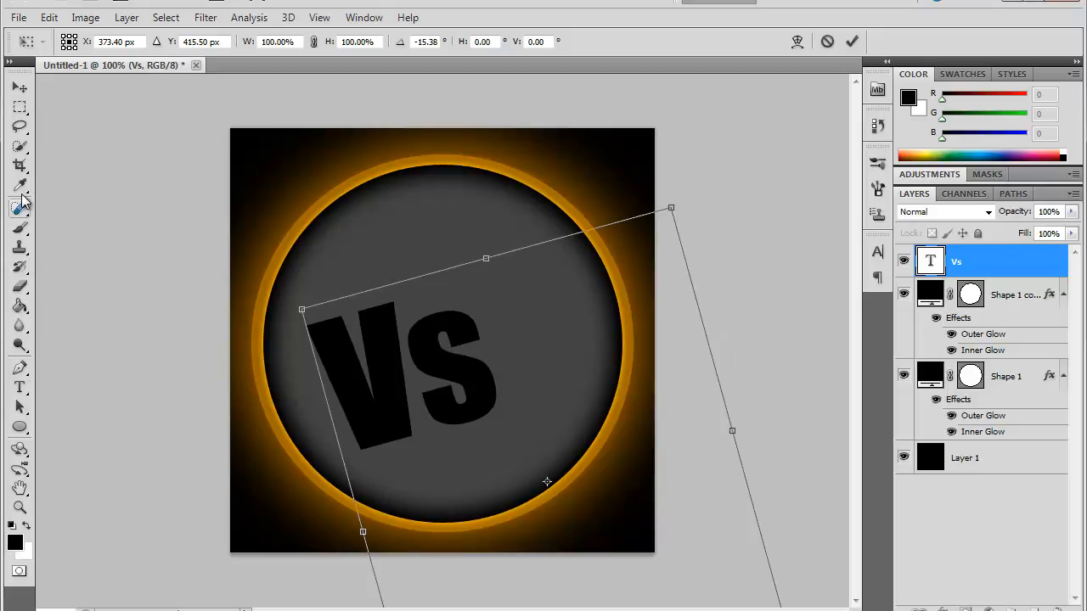
{"action": "left_click", "coordinate": [19, 408]}
{"action": "left_click", "coordinate": [548, 232]}
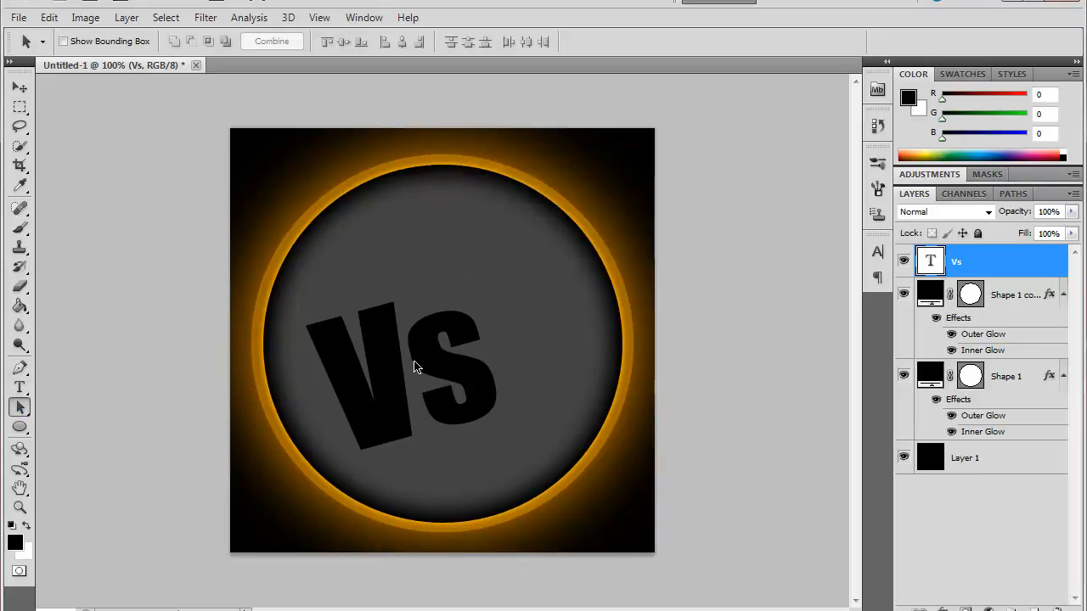
{"action": "left_click", "coordinate": [20, 88]}
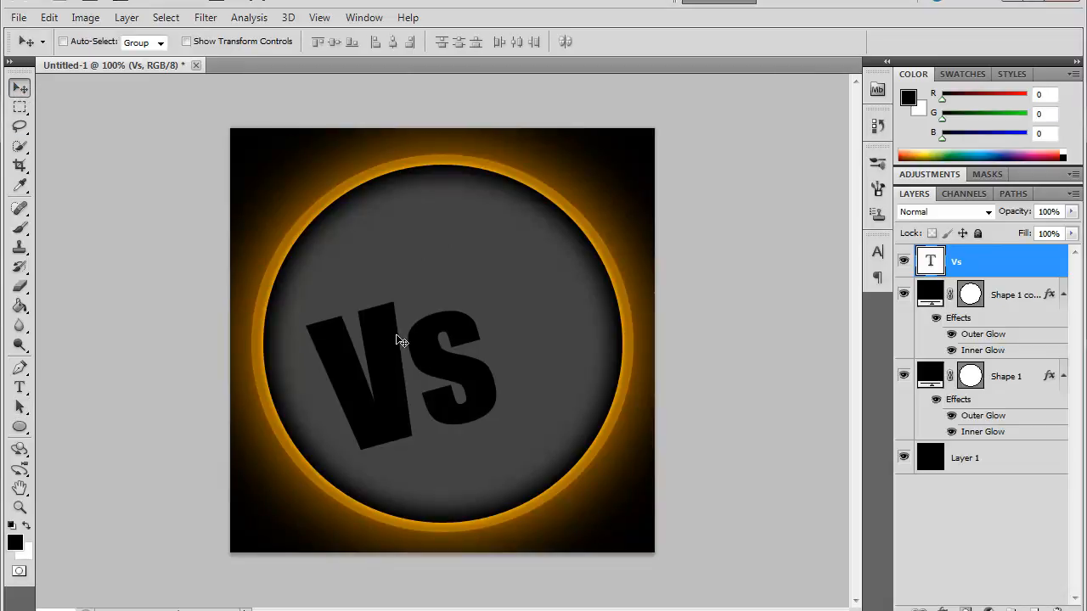
{"action": "left_click_drag", "start_coordinate": [386, 366], "coordinate": [425, 343]}
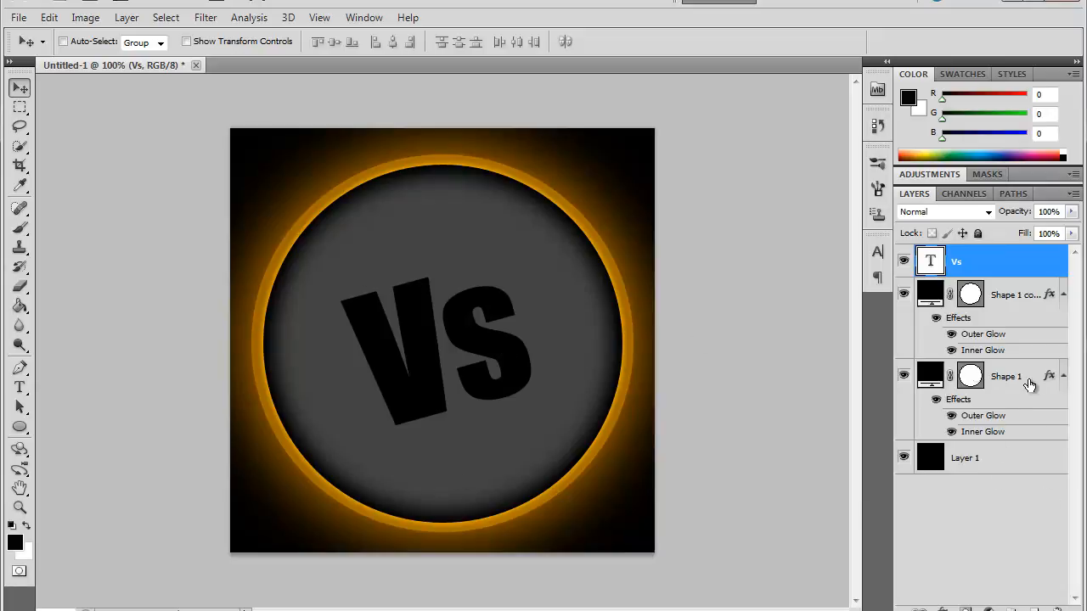
Copy the layer style of the Shape 1 layer and paste it onto the Vs text layer.
{"action": "right_click", "coordinate": [1021, 387]}
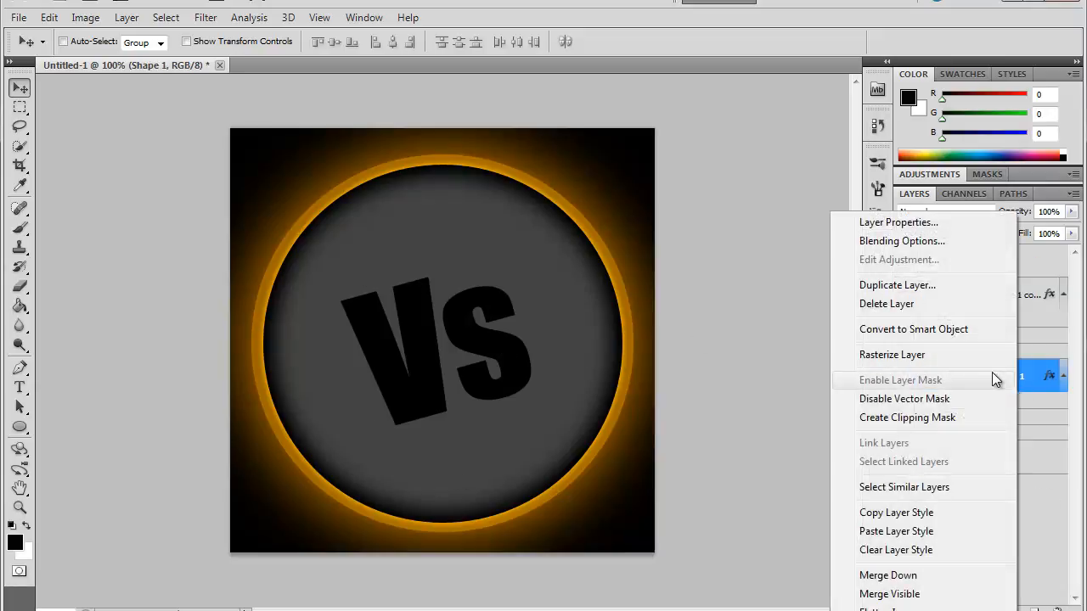
{"action": "left_click", "coordinate": [888, 516]}
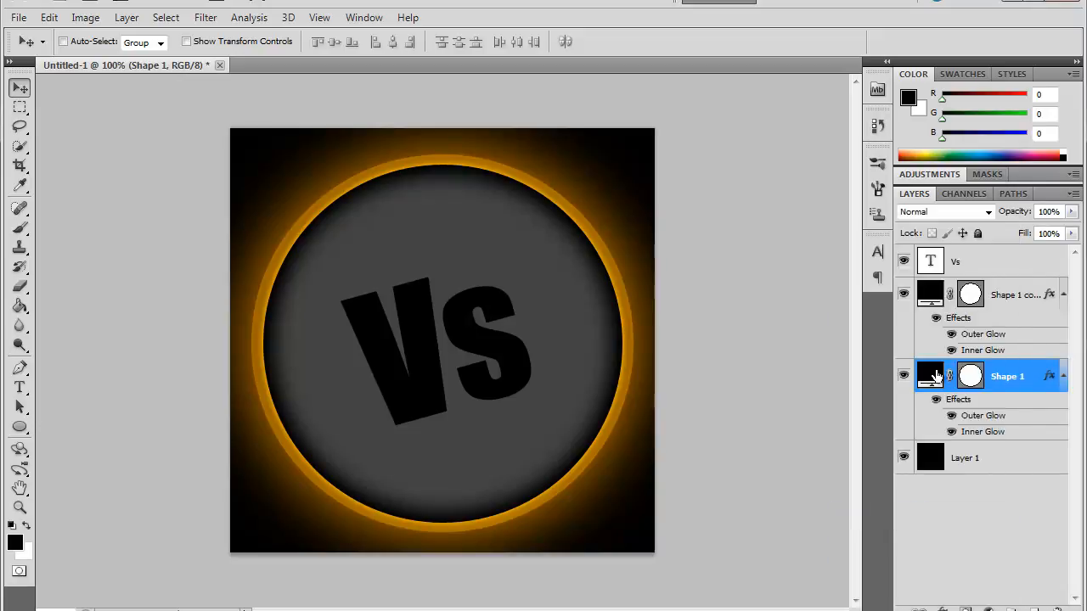
{"action": "left_click", "coordinate": [1014, 272]}
{"action": "right_click", "coordinate": [1012, 273]}
{"action": "left_click", "coordinate": [891, 592]}
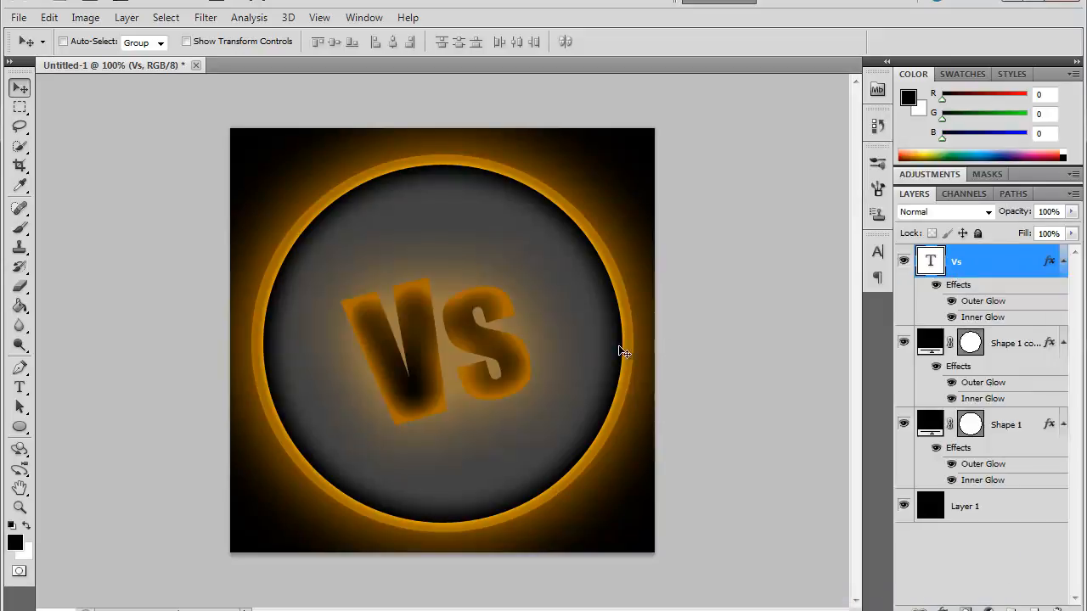
Disable the Inner Glow on the Vs text layer and set its Outer Glow to 49% opacity and 6 px size.
{"action": "right_click", "coordinate": [983, 265]}
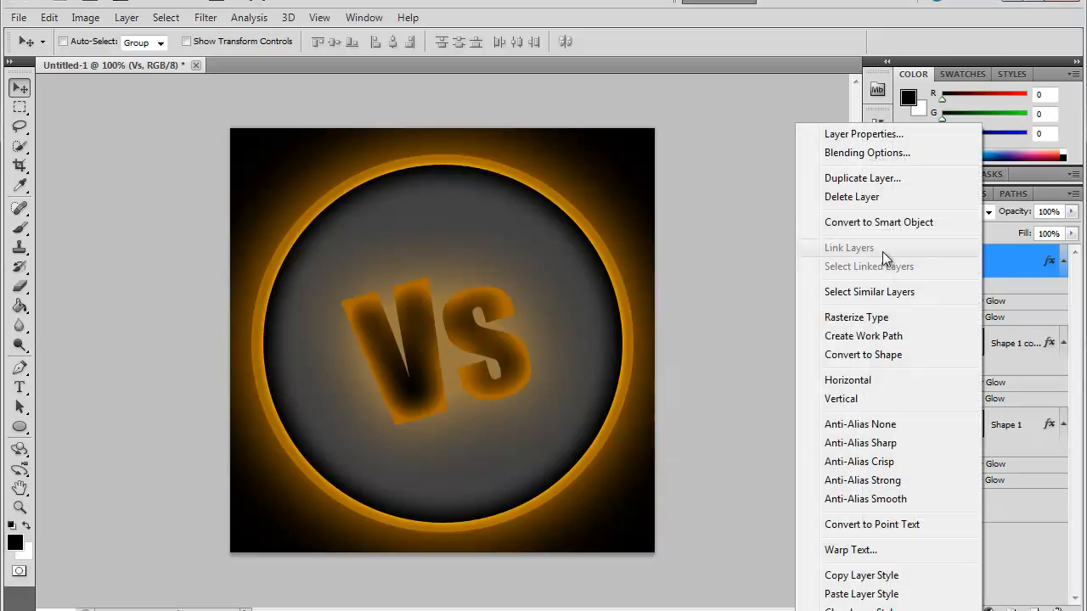
{"action": "left_click", "coordinate": [840, 160]}
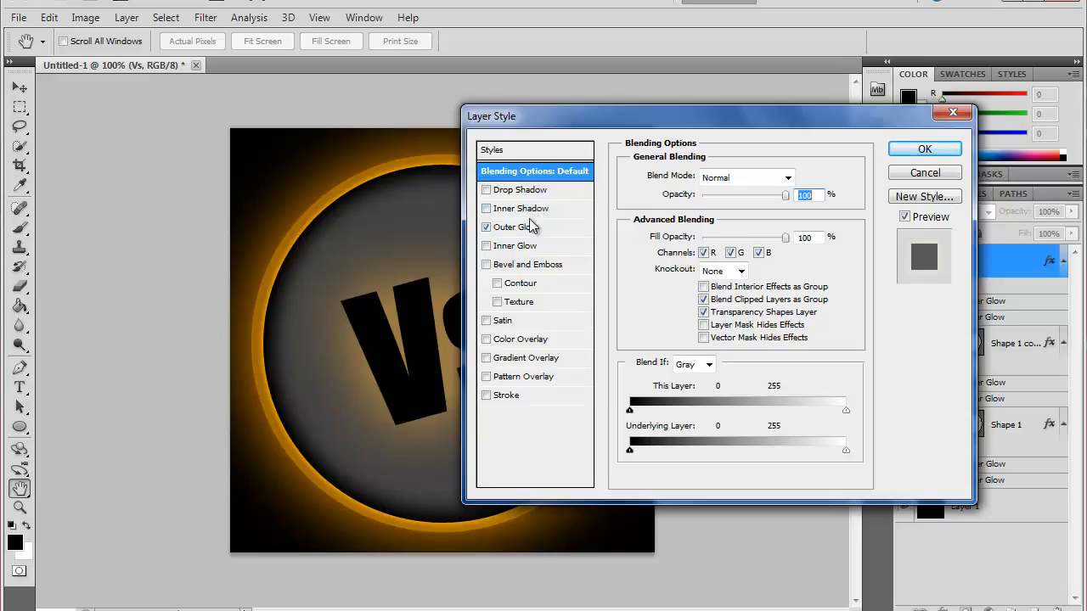
{"action": "left_click", "coordinate": [516, 227]}
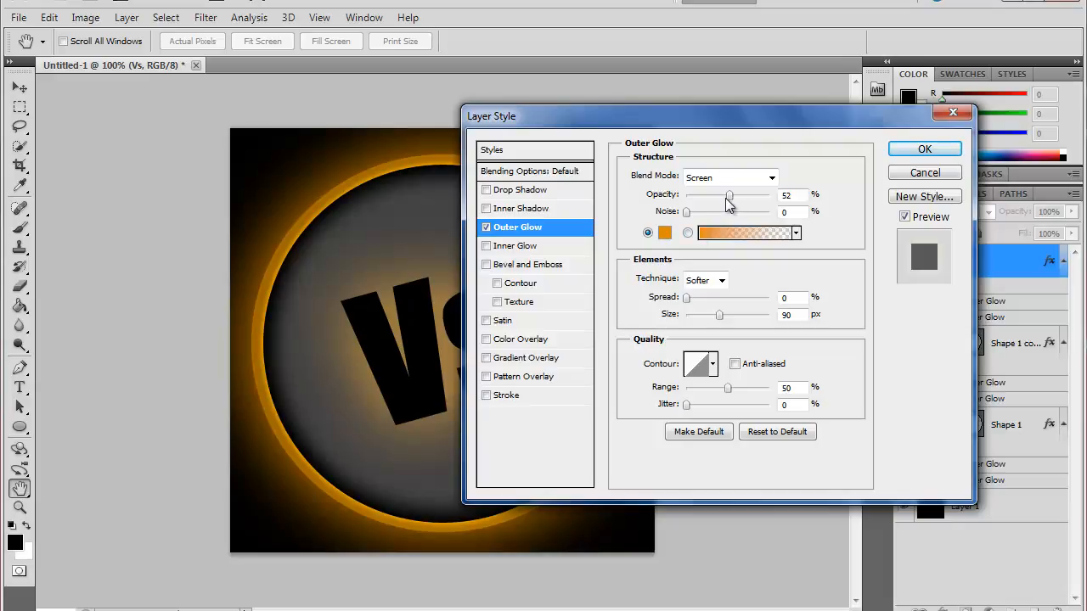
{"action": "mouse_move", "coordinate": [728, 196]}
{"action": "left_mouse_down"}
{"action": "mouse_move", "coordinate": [757, 216]}
{"action": "mouse_move", "coordinate": [730, 217]}
{"action": "left_mouse_up"}
{"action": "left_click_drag", "start_coordinate": [721, 318], "coordinate": [697, 322]}
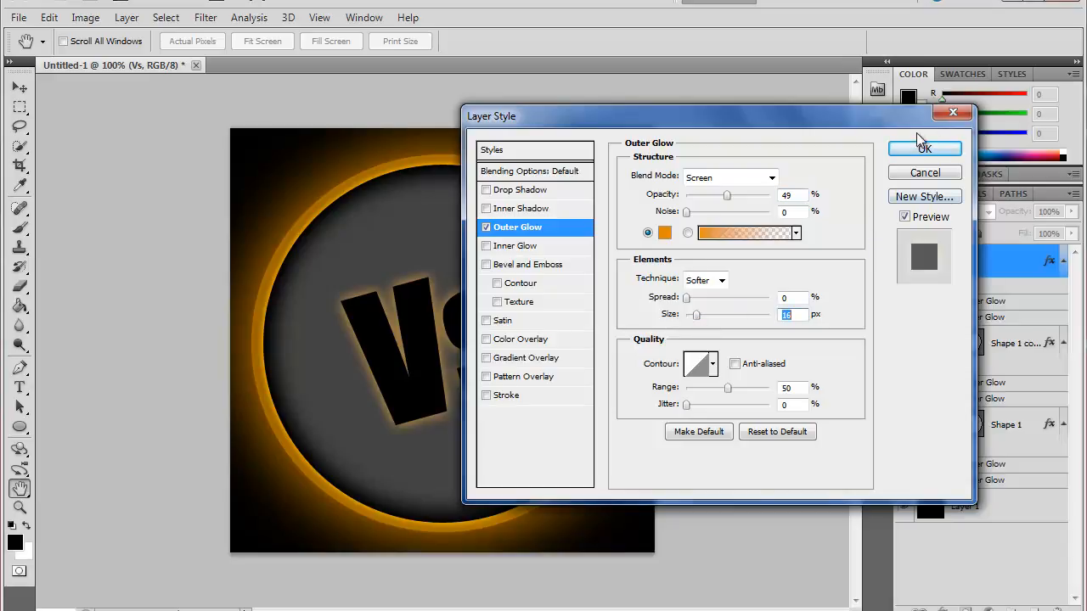
{"action": "left_click_drag", "start_coordinate": [863, 108], "coordinate": [835, 187]}
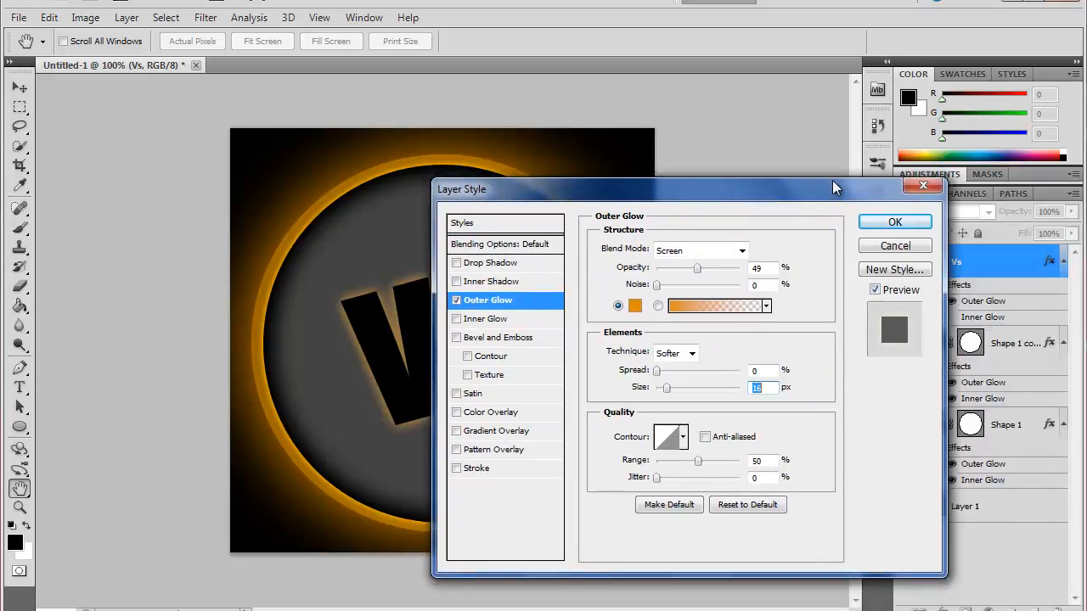
{"action": "left_click_drag", "start_coordinate": [667, 389], "coordinate": [664, 392]}
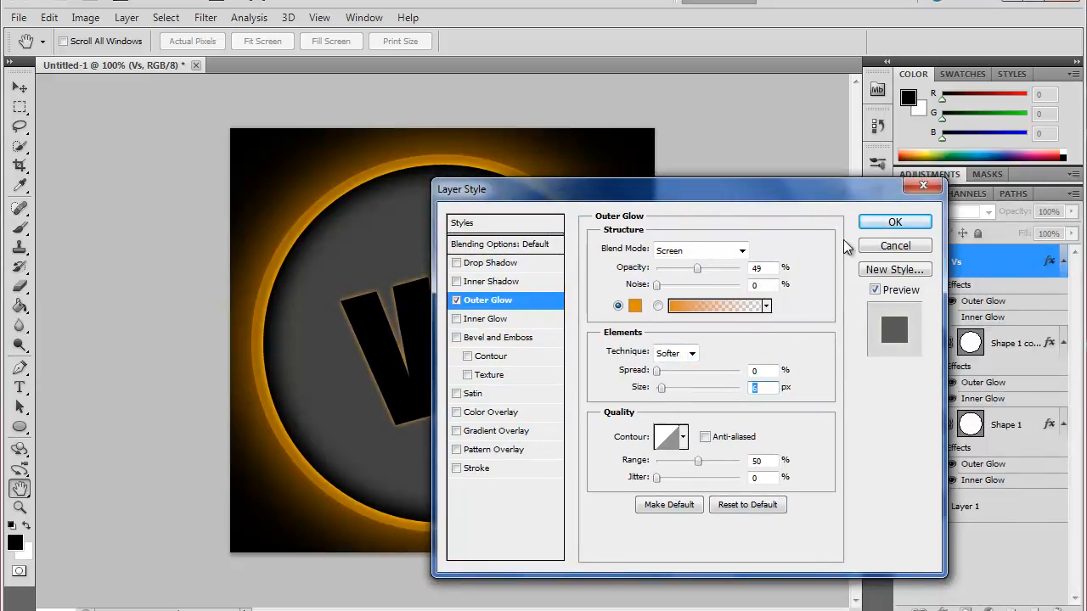
{"action": "left_click", "coordinate": [893, 223]}
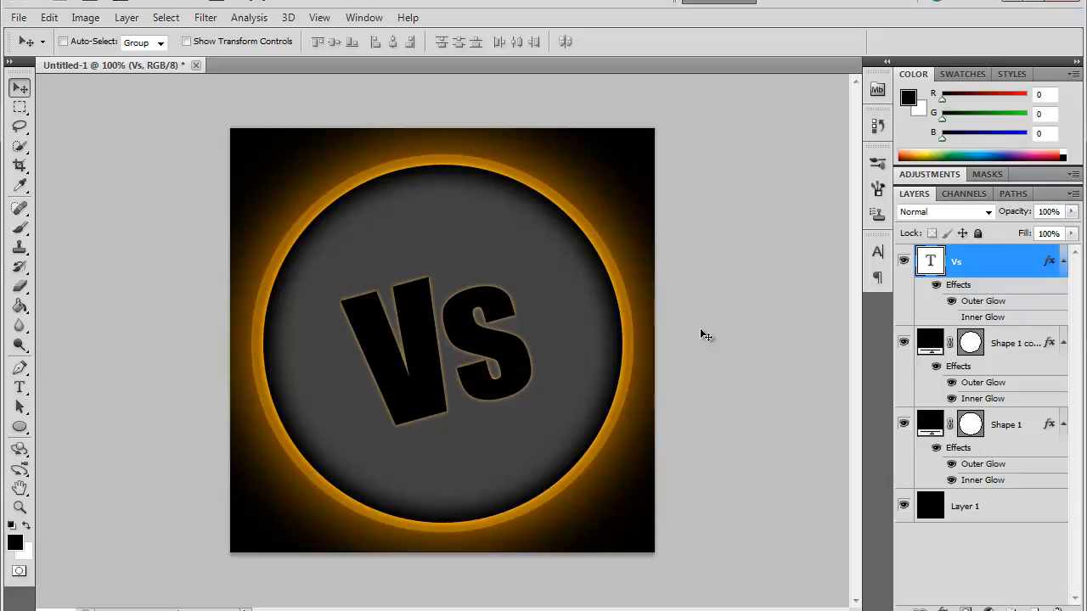
{"action": "left_click", "coordinate": [1007, 2]}
{"action": "left_click", "coordinate": [20, 246]}
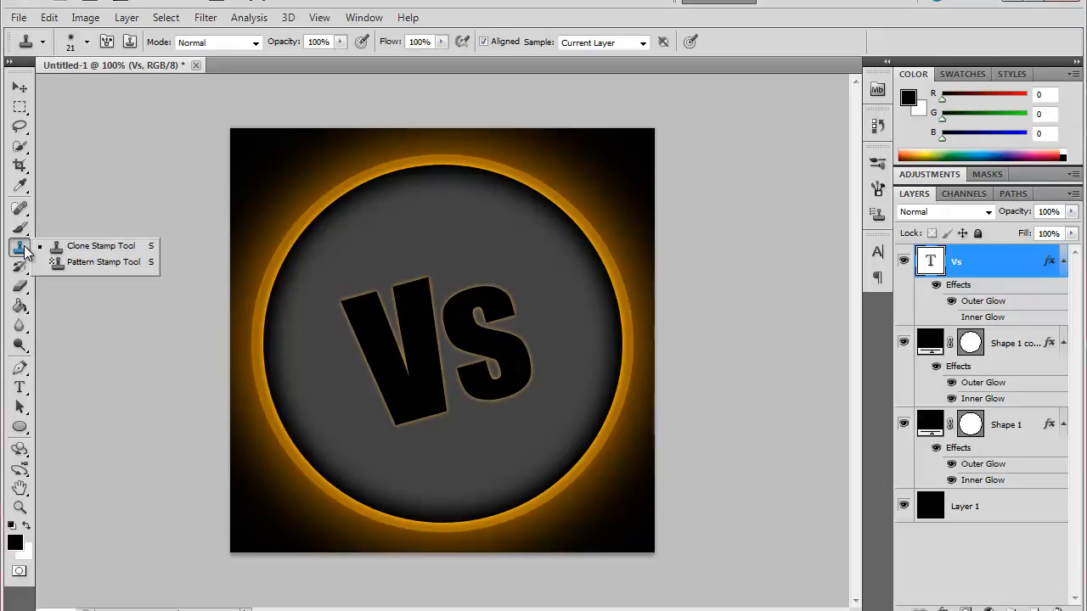
{"action": "left_click", "coordinate": [20, 208]}
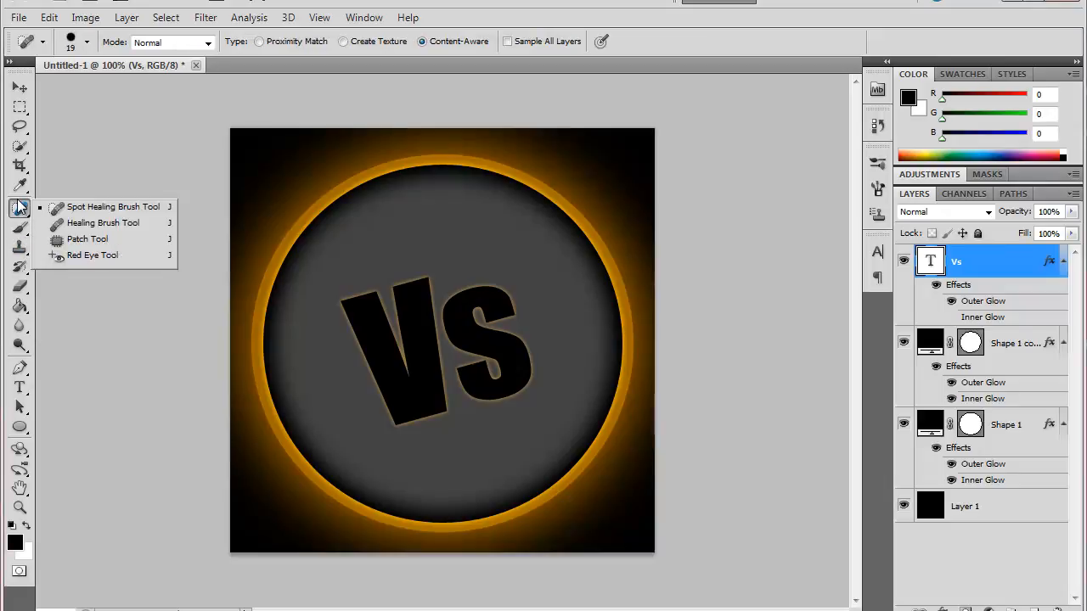
Choose the Brush tool and set its size to 10 px.
{"action": "left_click", "coordinate": [20, 228]}
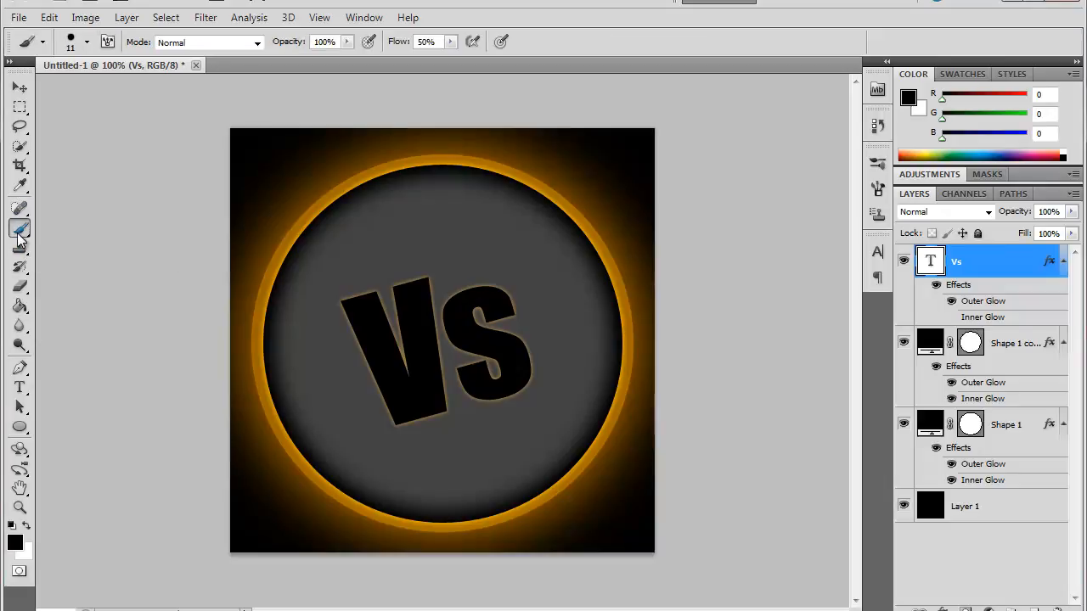
{"action": "left_click", "coordinate": [85, 43]}
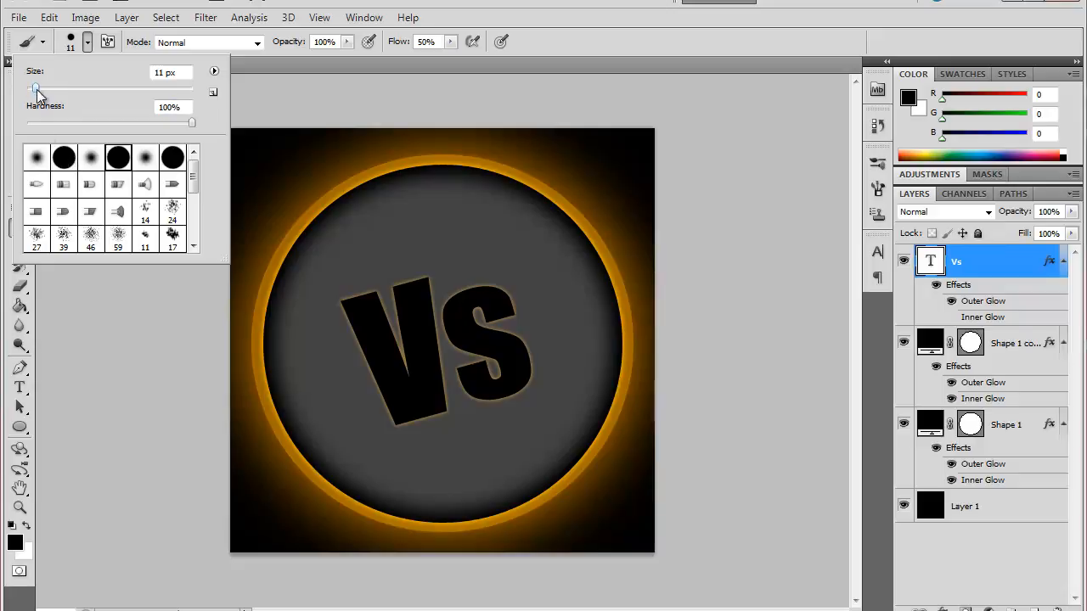
{"action": "left_click_drag", "start_coordinate": [36, 90], "coordinate": [33, 91]}
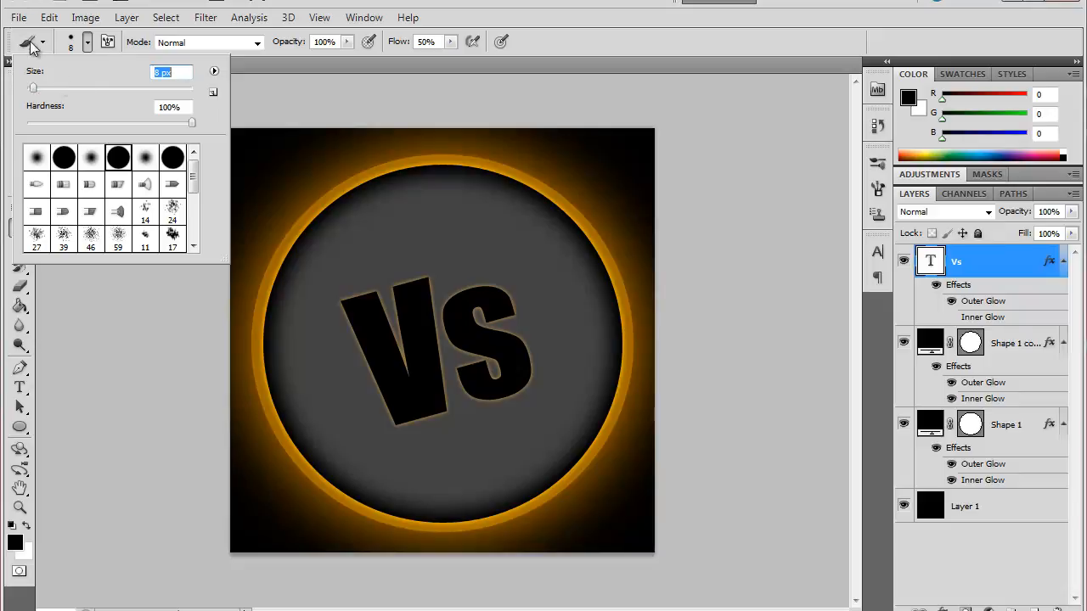
{"action": "left_click_drag", "start_coordinate": [34, 90], "coordinate": [35, 91]}
Add a new layer and paint a black trial stroke near the canvas's upper-left corner.
{"action": "left_click", "coordinate": [1035, 609]}
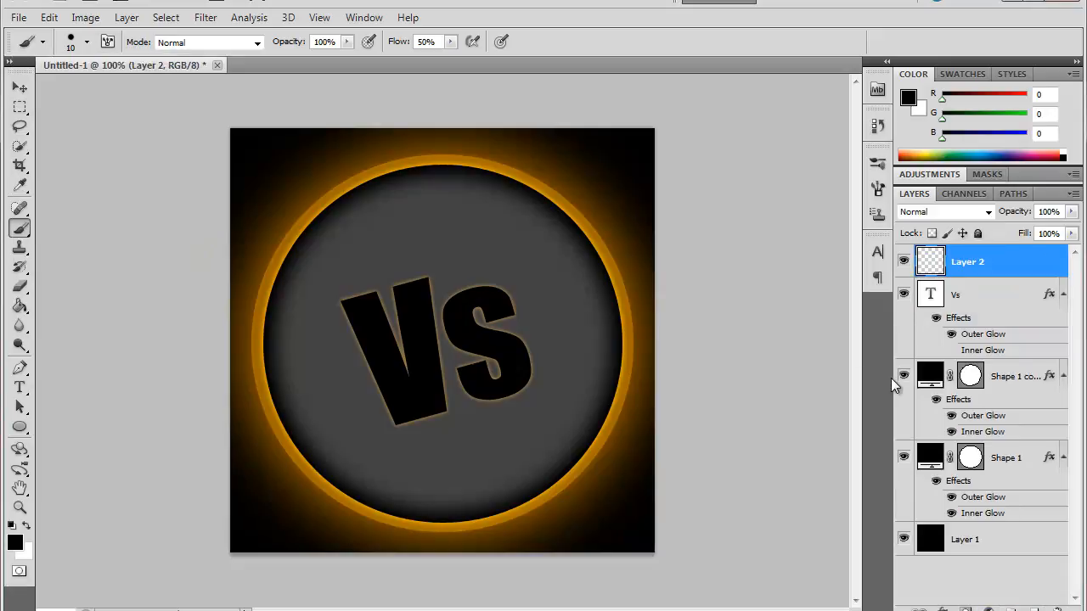
{"action": "mouse_move", "coordinate": [271, 162]}
{"action": "left_mouse_down"}
{"action": "mouse_move", "coordinate": [266, 206]}
{"action": "mouse_move", "coordinate": [230, 283]}
{"action": "left_mouse_up"}
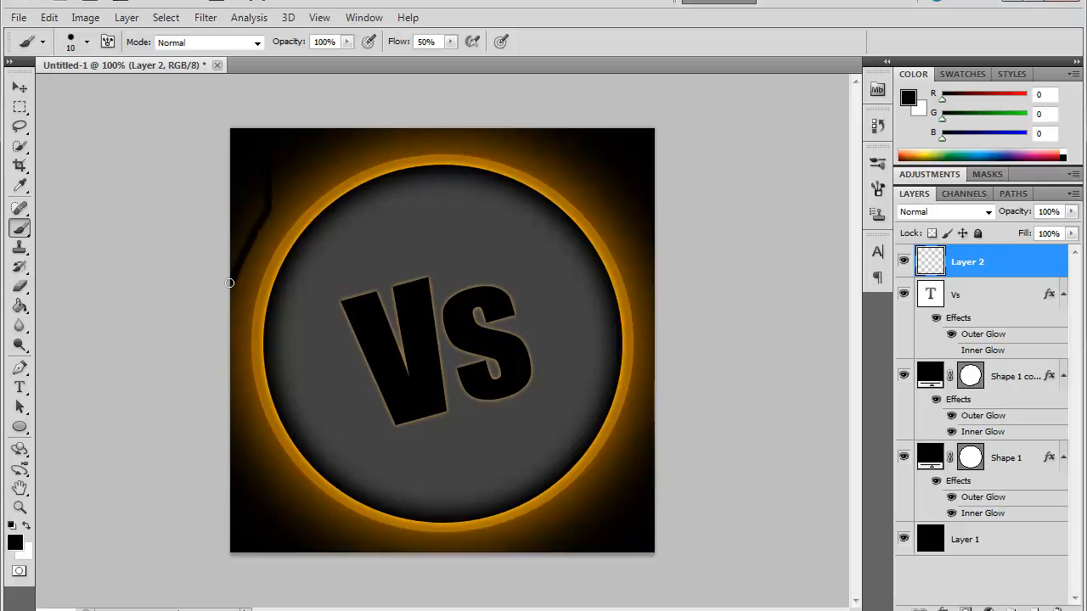
Set the foreground color to white.
{"action": "left_click", "coordinate": [15, 544]}
{"action": "mouse_move", "coordinate": [326, 287]}
{"action": "left_mouse_down"}
{"action": "mouse_move", "coordinate": [336, 180]}
{"action": "mouse_move", "coordinate": [288, 69]}
{"action": "left_mouse_up"}
{"action": "left_click", "coordinate": [708, 128]}
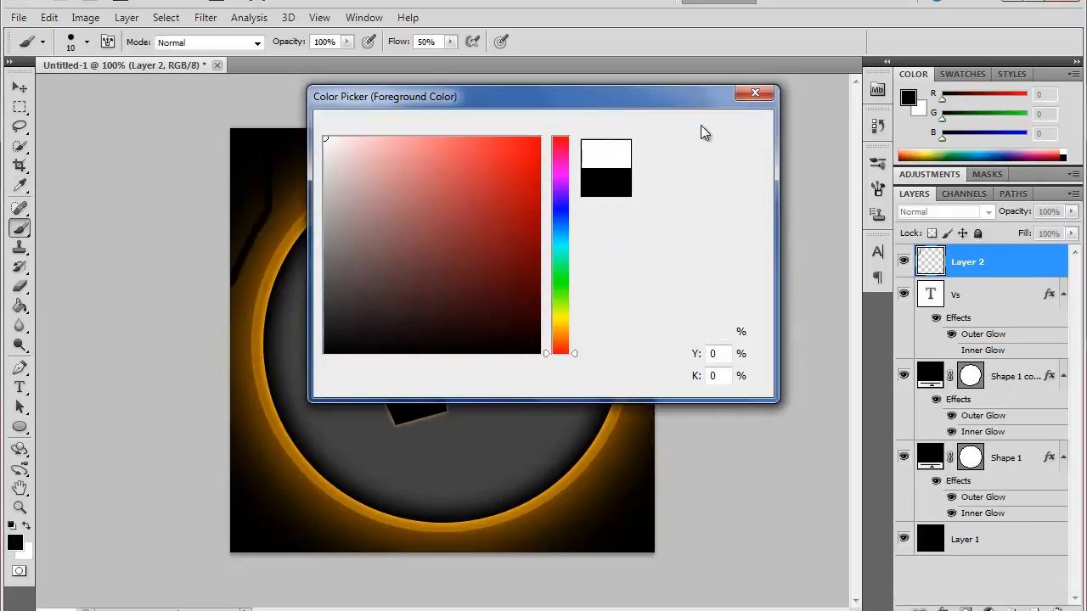
Undo a white trial stroke painted over the ring's left edge and delete Layer 2.
{"action": "key", "text": "b"}
{"action": "left_click_drag", "start_coordinate": [323, 323], "coordinate": [255, 367]}
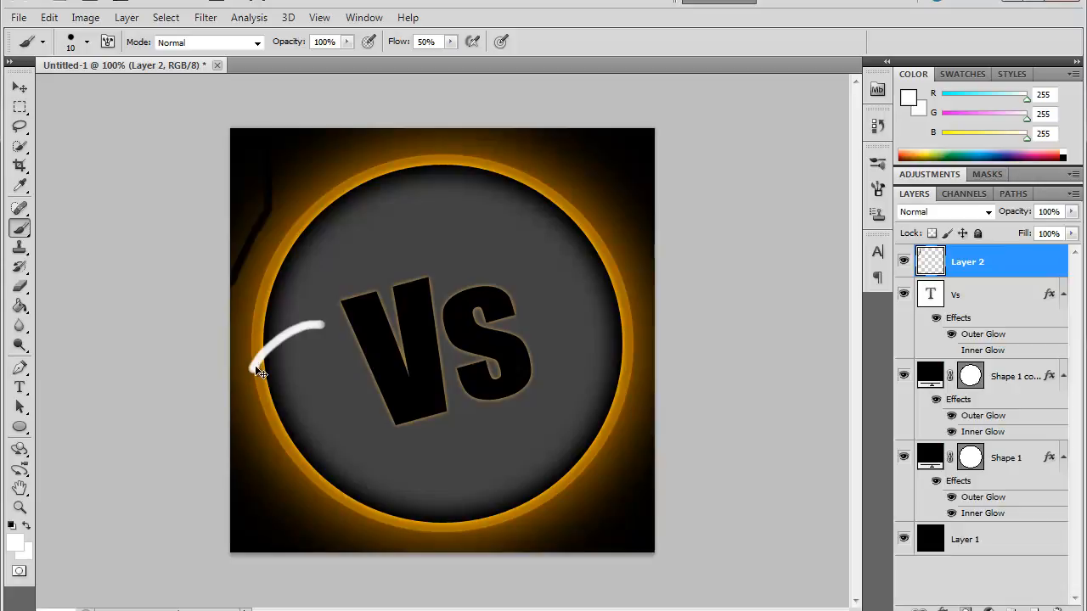
{"action": "key", "text": "ctrl+z"}
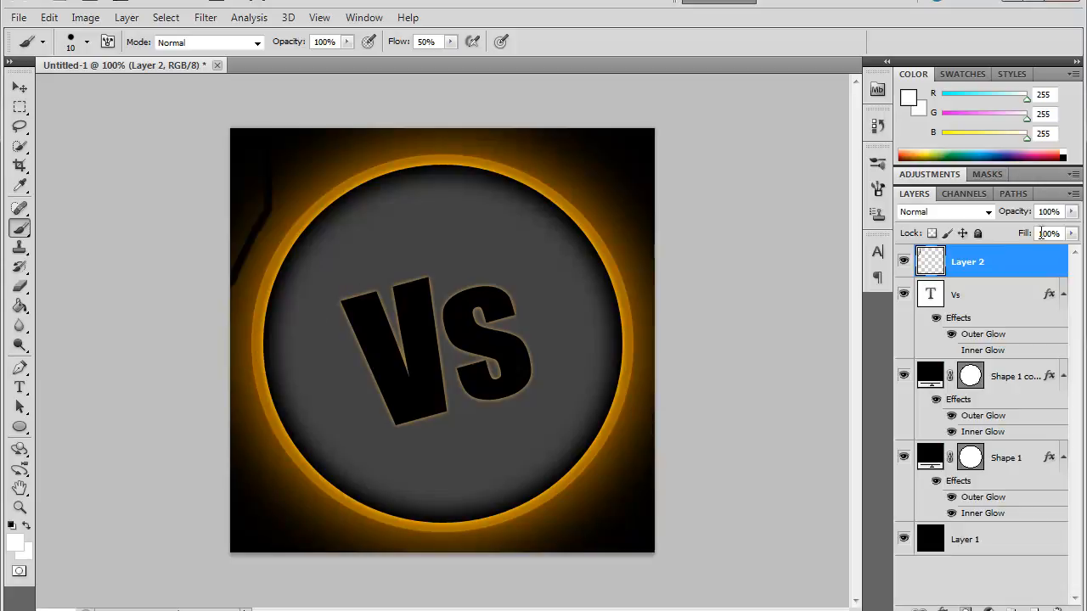
{"action": "right_click", "coordinate": [999, 259]}
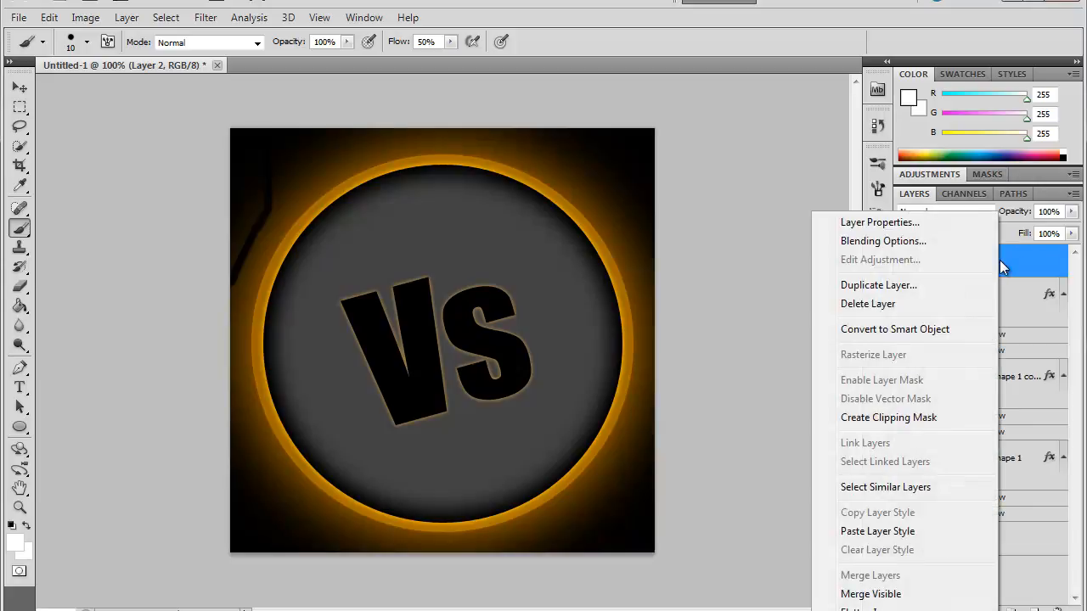
{"action": "left_click", "coordinate": [895, 306]}
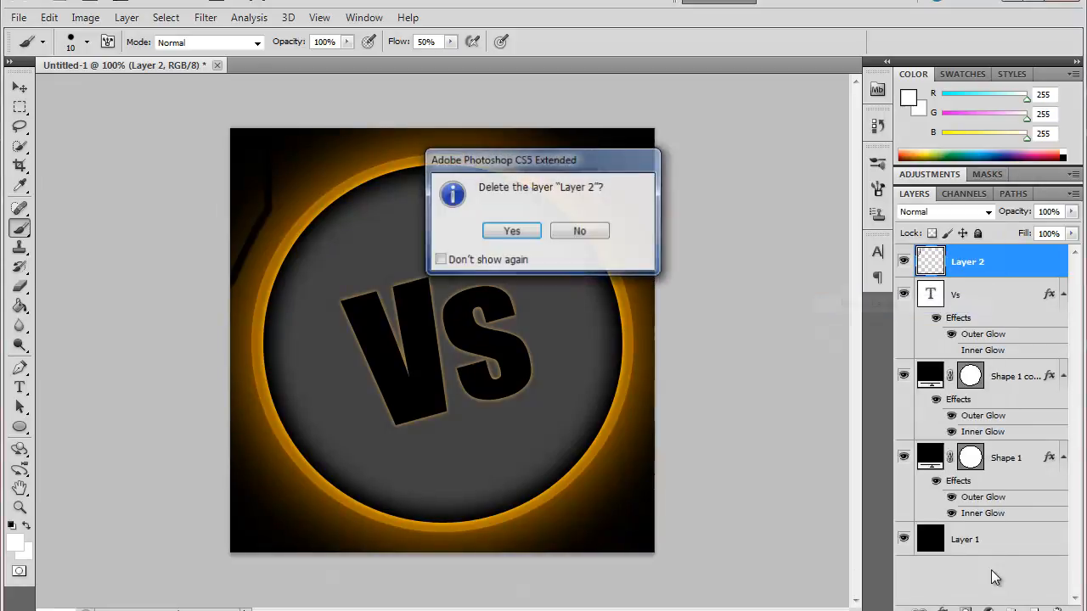
{"action": "left_click", "coordinate": [512, 231]}
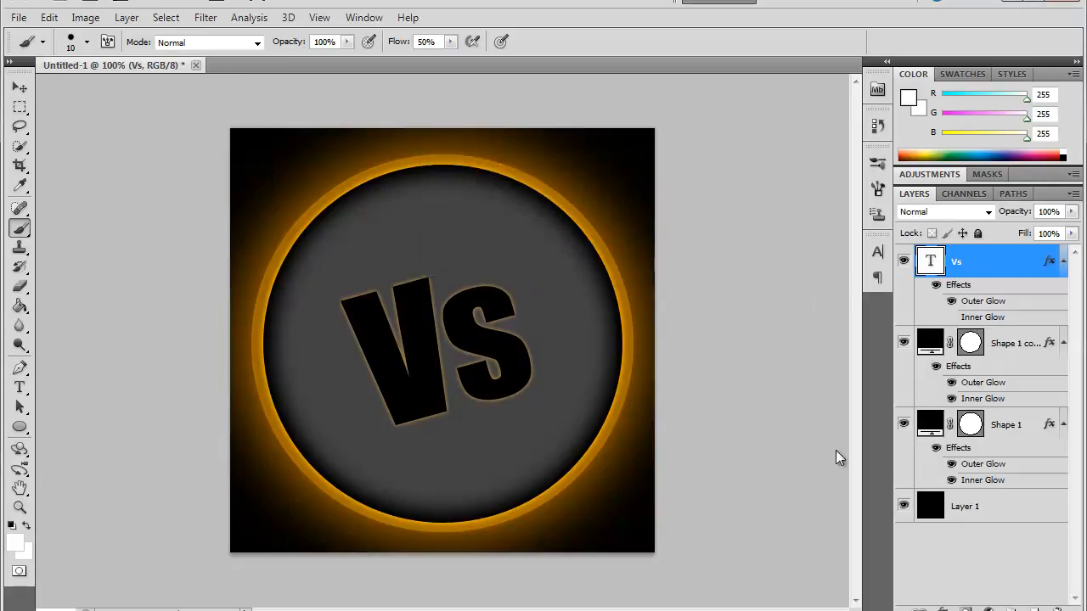
Add a new layer above the Vs text layer and undo a trial brush stroke on it.
{"action": "left_click", "coordinate": [1034, 609]}
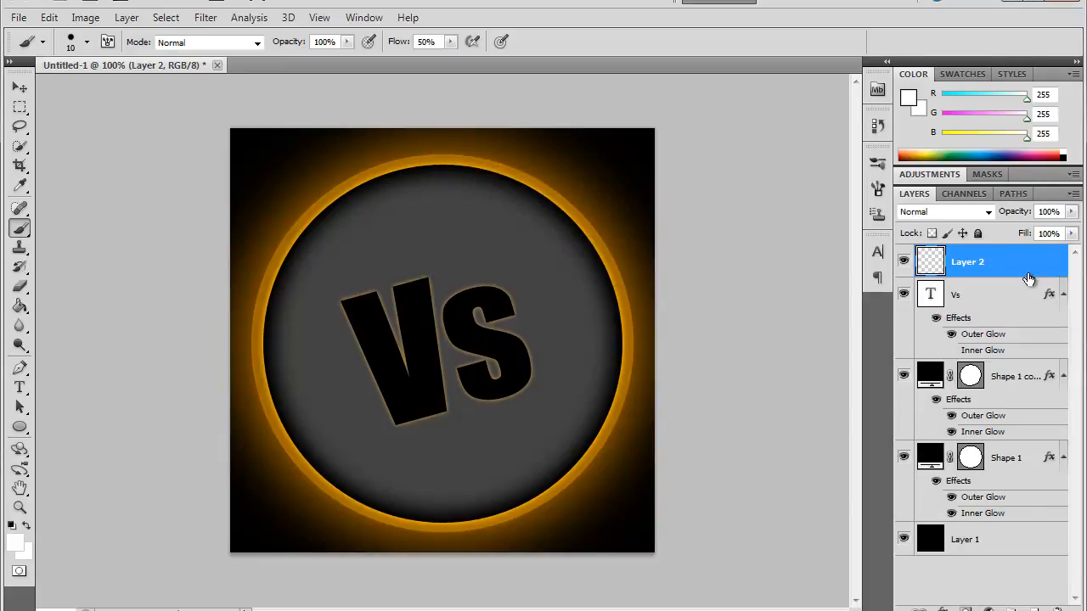
{"action": "mouse_move", "coordinate": [272, 125]}
{"action": "left_mouse_down"}
{"action": "mouse_move", "coordinate": [316, 225]}
{"action": "mouse_move", "coordinate": [262, 256]}
{"action": "mouse_move", "coordinate": [227, 366]}
{"action": "left_mouse_up"}
{"action": "key", "text": "ctrl+z"}
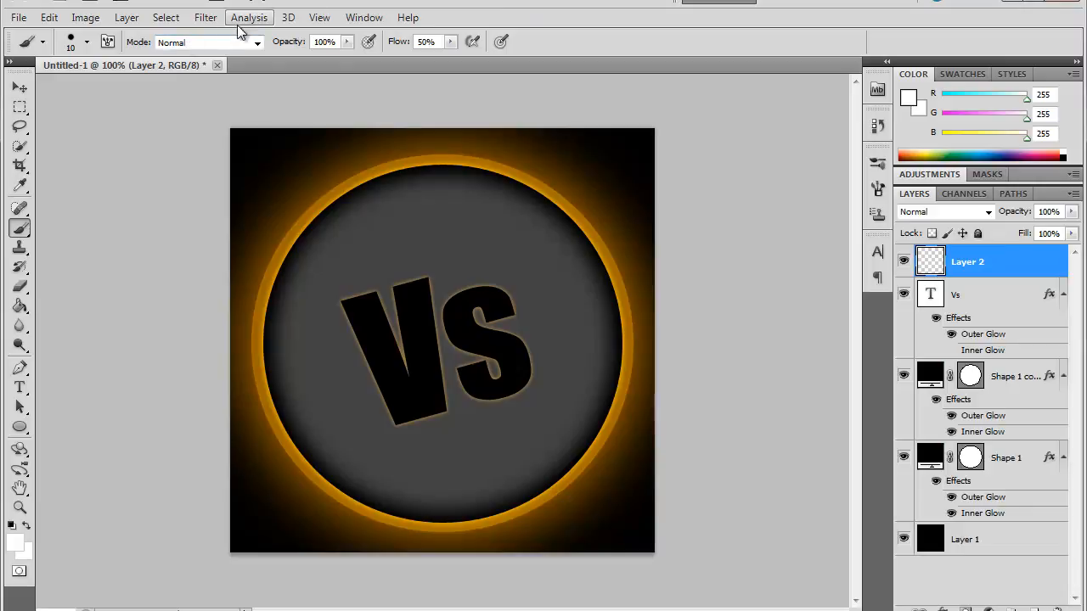
Examine the brush presets and the brush tip settings, including the Shape Dynamics, Smoothing and Protect Texture options.
{"action": "left_click", "coordinate": [365, 19]}
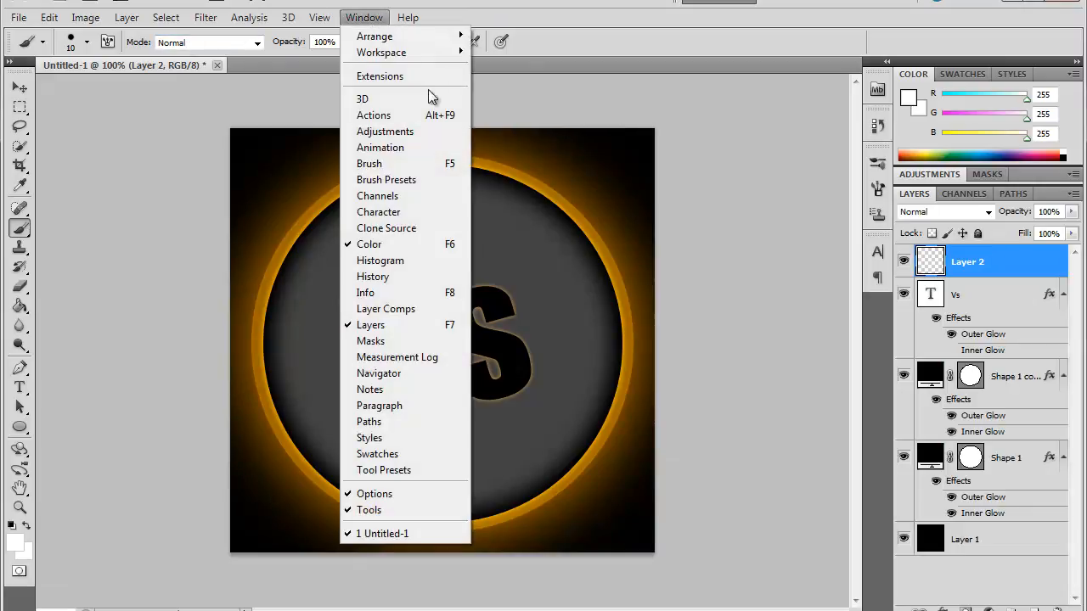
{"action": "left_click", "coordinate": [414, 164]}
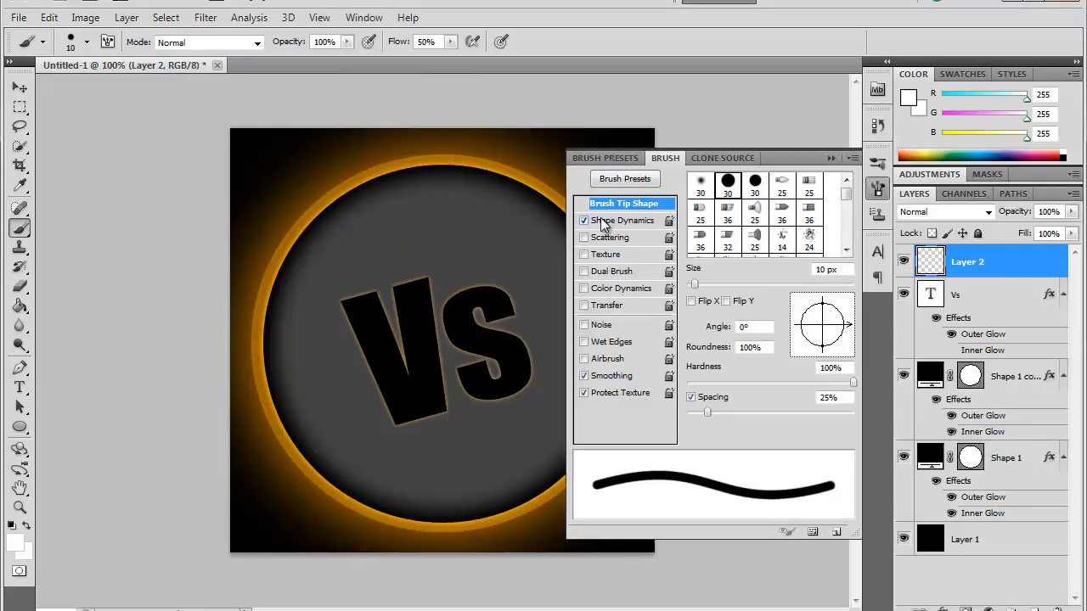
{"action": "left_click", "coordinate": [614, 157]}
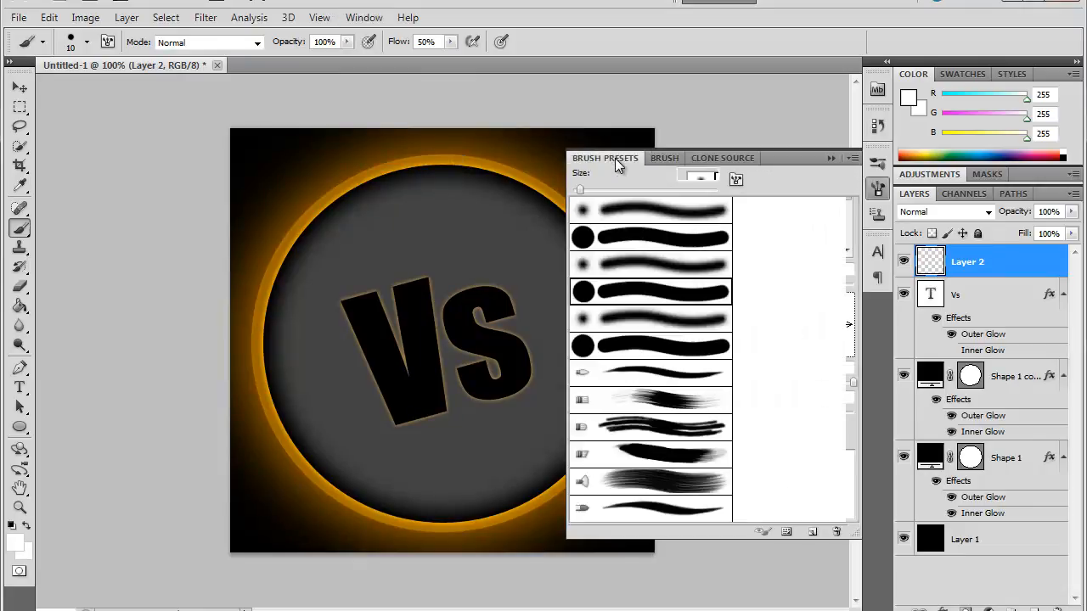
{"action": "left_click", "coordinate": [679, 158]}
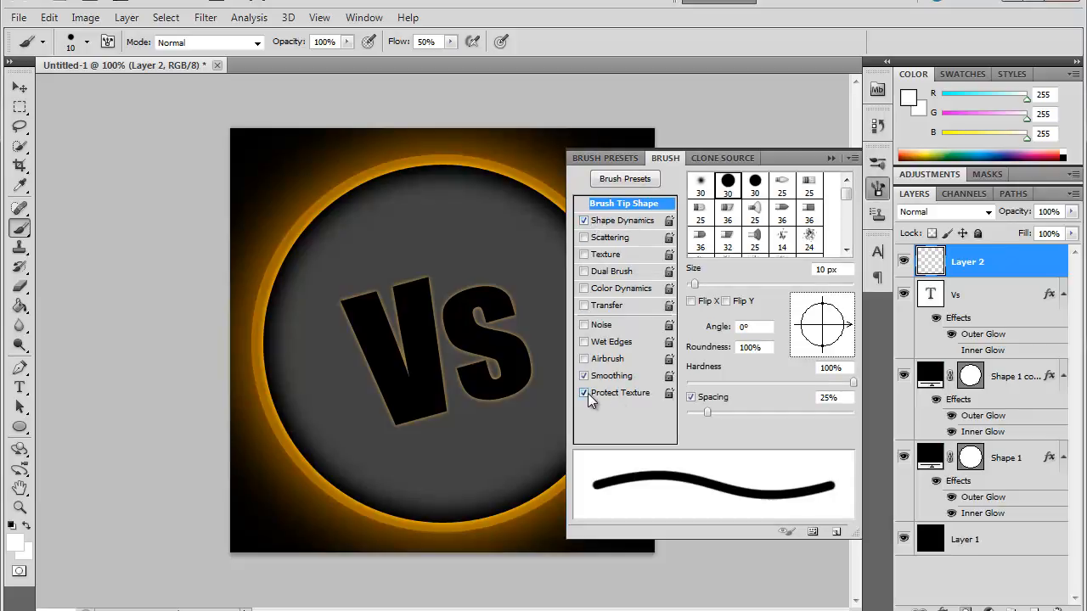
{"action": "left_click", "coordinate": [832, 159]}
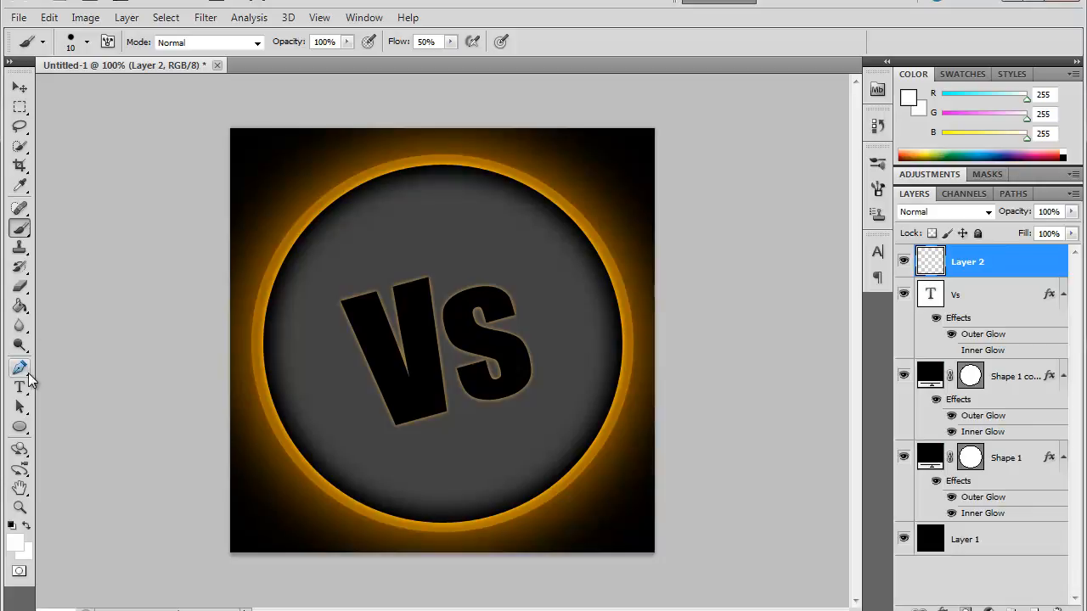
Draw a winding open path with the Pen tool, snaking from above the canvas's upper-left corner across the circle to below its lower-left corner.
{"action": "left_click_drag", "start_coordinate": [28, 379], "coordinate": [53, 377]}
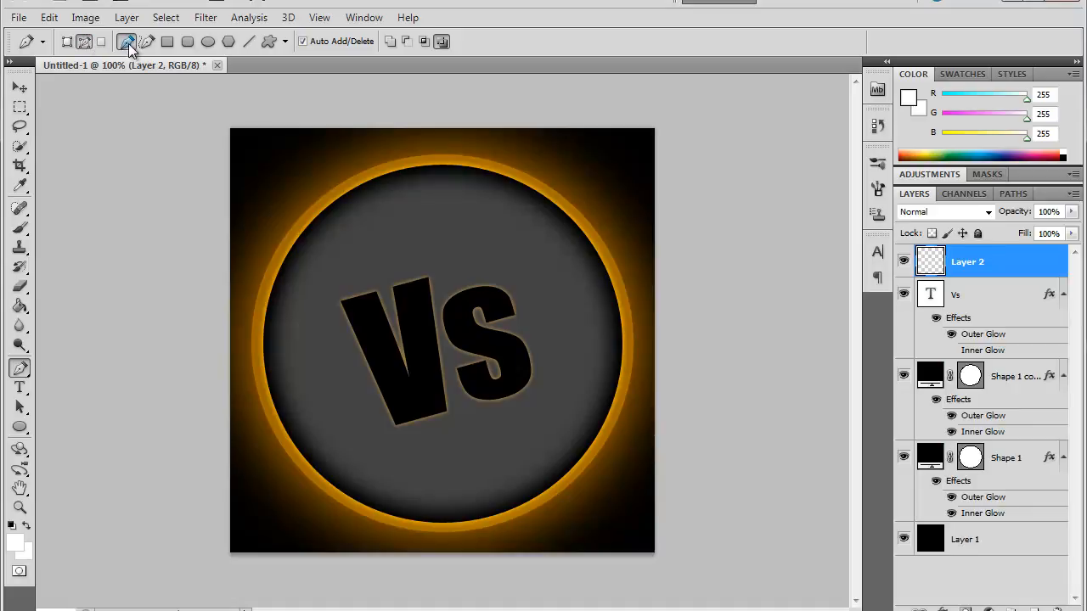
{"action": "left_click", "coordinate": [442, 41]}
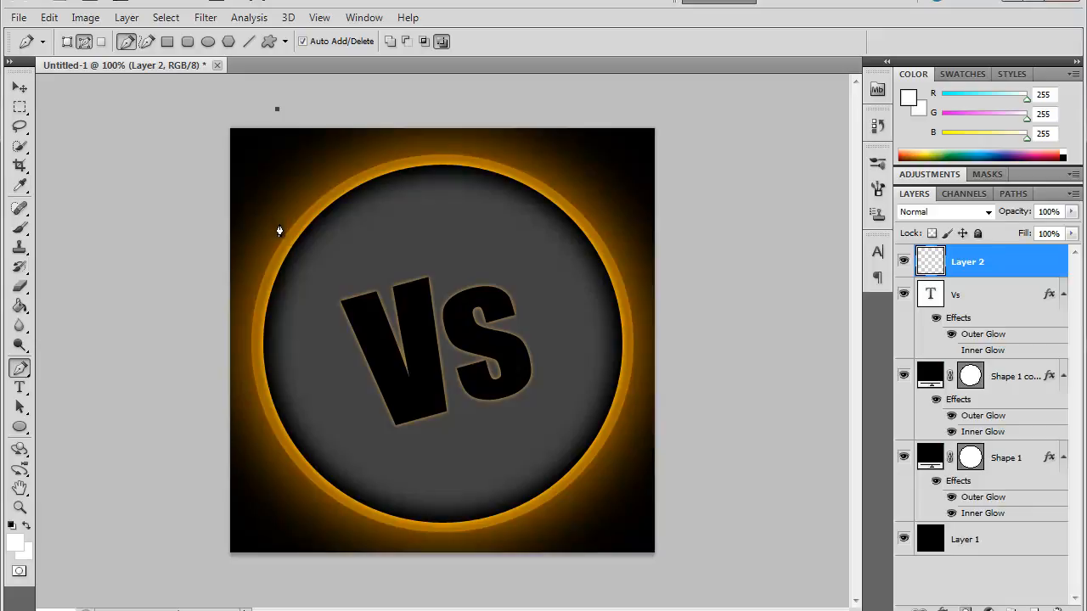
{"action": "left_click_drag", "start_coordinate": [274, 221], "coordinate": [545, 289]}
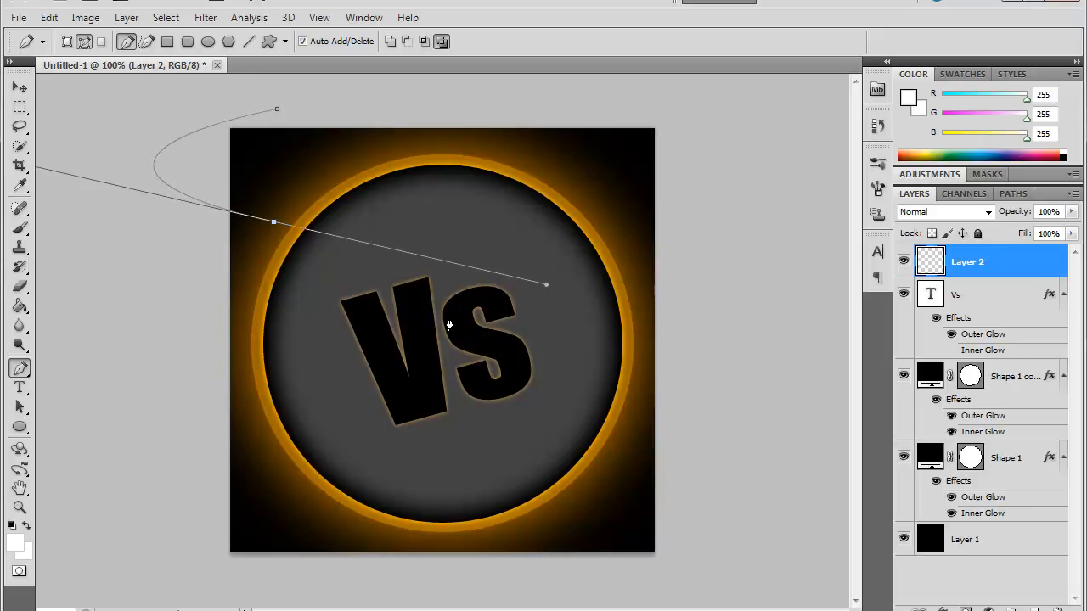
{"action": "left_click_drag", "start_coordinate": [448, 324], "coordinate": [19, 344]}
{"action": "left_click_drag", "start_coordinate": [455, 457], "coordinate": [709, 445]}
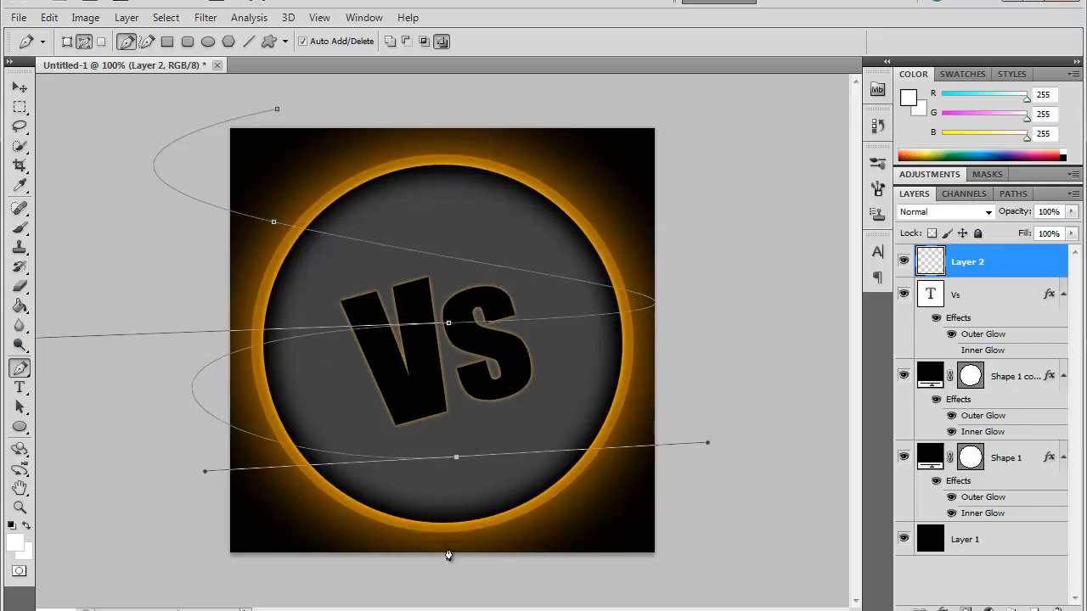
{"action": "left_click_drag", "start_coordinate": [441, 530], "coordinate": [36, 465]}
{"action": "left_click_drag", "start_coordinate": [214, 575], "coordinate": [266, 554]}
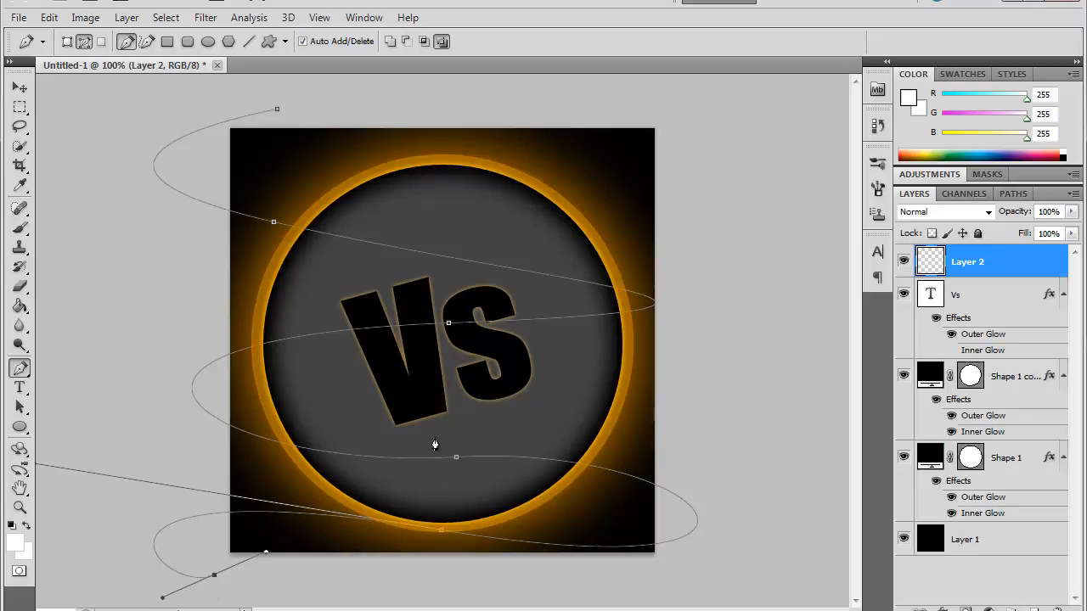
Stroke the winding path with the Brush tool and Simulate Pressure enabled.
{"action": "right_click", "coordinate": [535, 457]}
{"action": "left_click", "coordinate": [583, 394]}
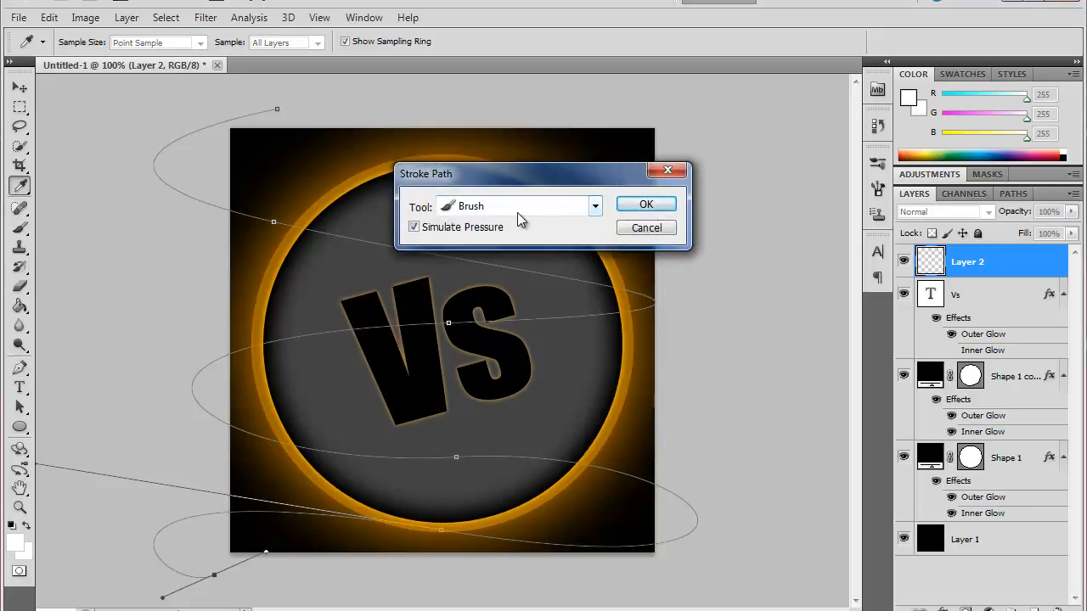
{"action": "left_click", "coordinate": [643, 206]}
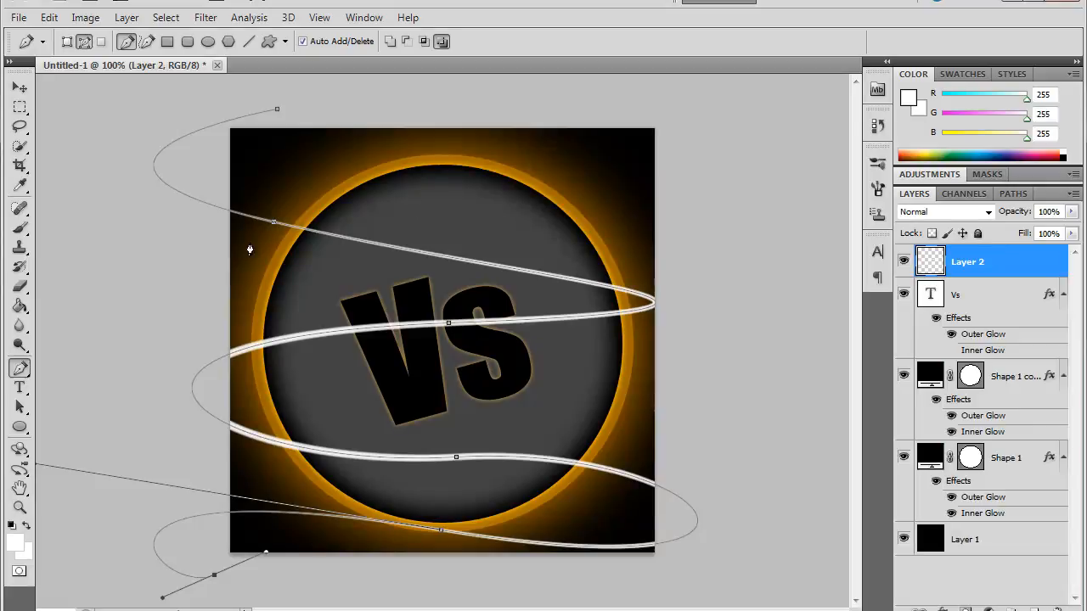
Add an Outer Glow to Layer 2 in orange #de8300 with a size of 7 px.
{"action": "right_click", "coordinate": [1015, 261]}
{"action": "left_click", "coordinate": [951, 244]}
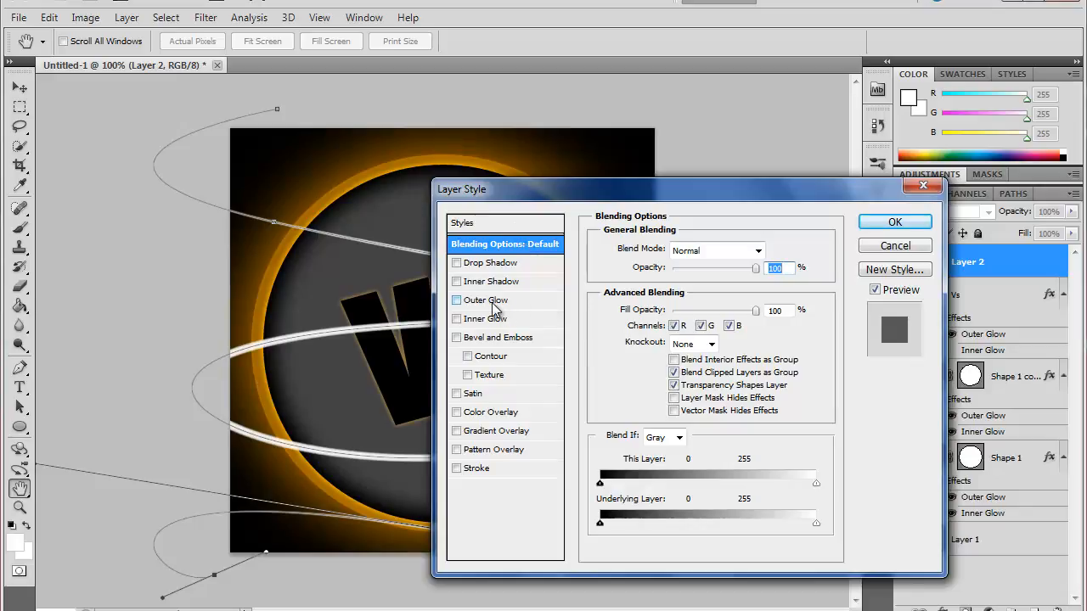
{"action": "left_click", "coordinate": [492, 304]}
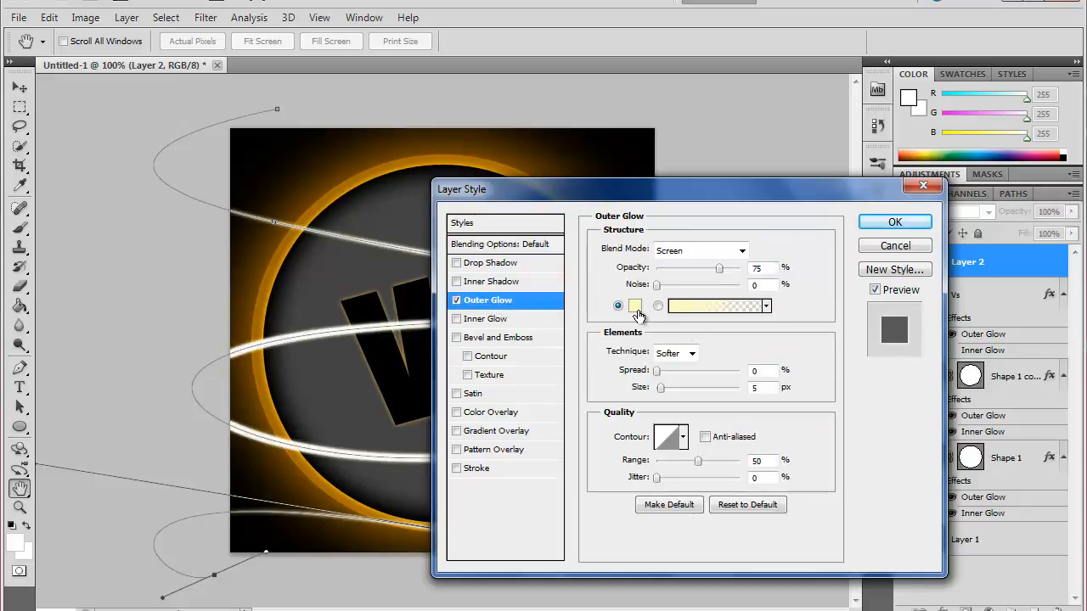
{"action": "left_click", "coordinate": [635, 306]}
{"action": "left_click_drag", "start_coordinate": [577, 322], "coordinate": [576, 332]}
{"action": "left_click_drag", "start_coordinate": [539, 156], "coordinate": [537, 164]}
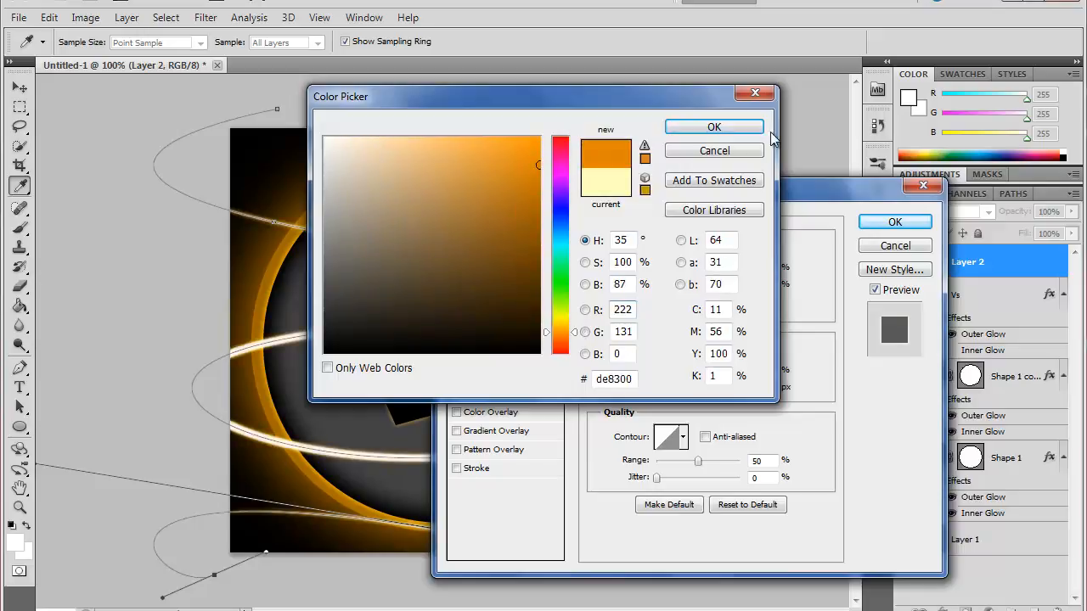
{"action": "left_click", "coordinate": [721, 126]}
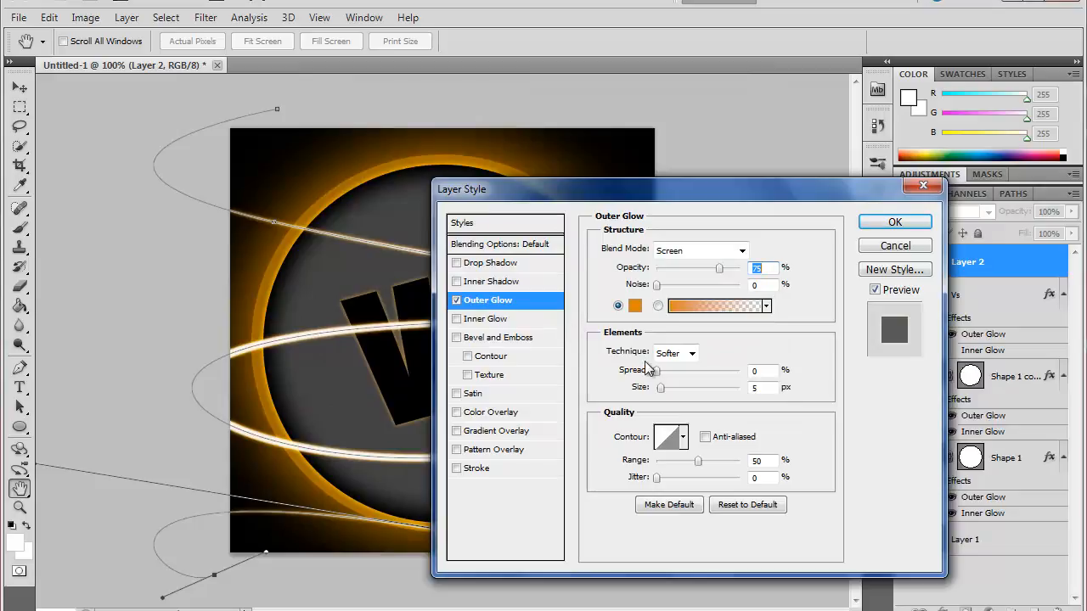
{"action": "left_click_drag", "start_coordinate": [660, 387], "coordinate": [665, 394]}
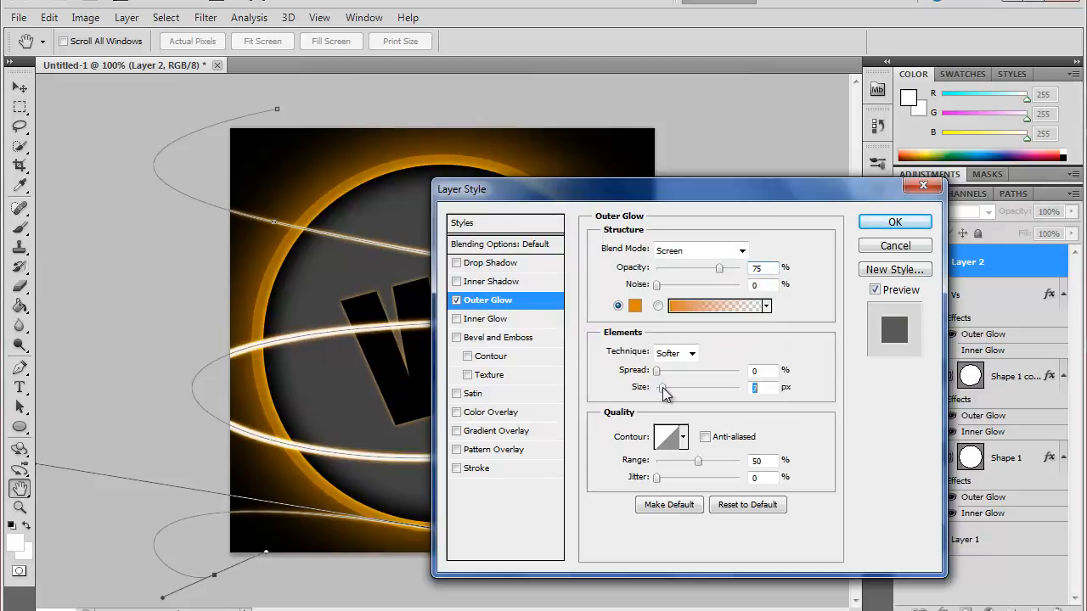
{"action": "left_click", "coordinate": [893, 224]}
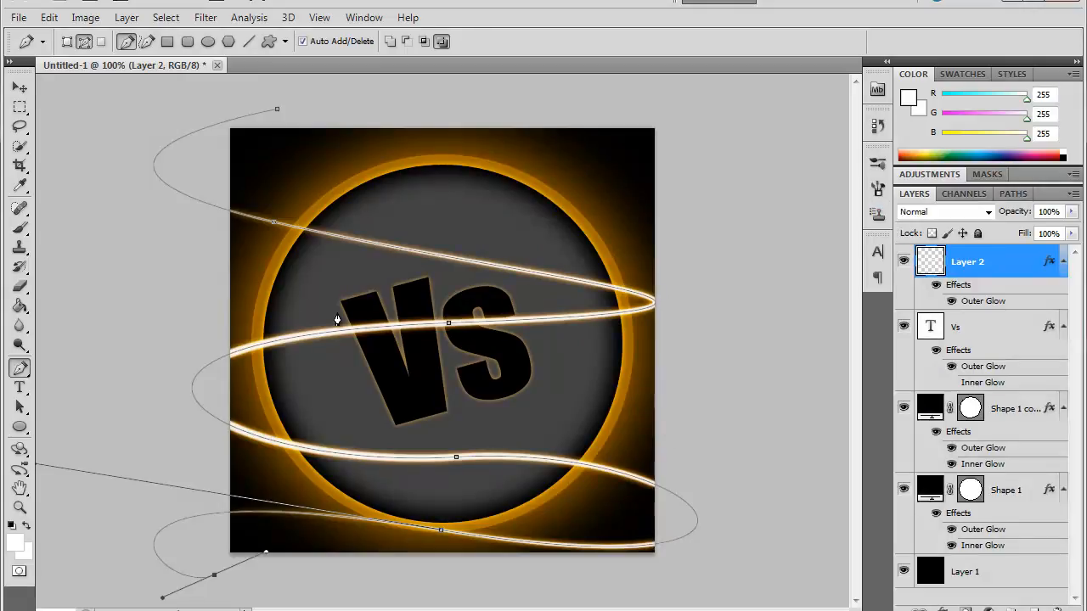
Erase the parts of the glowing line that cross the Vs text inside the ring and the ring's bottom edge.
{"action": "left_click", "coordinate": [19, 287]}
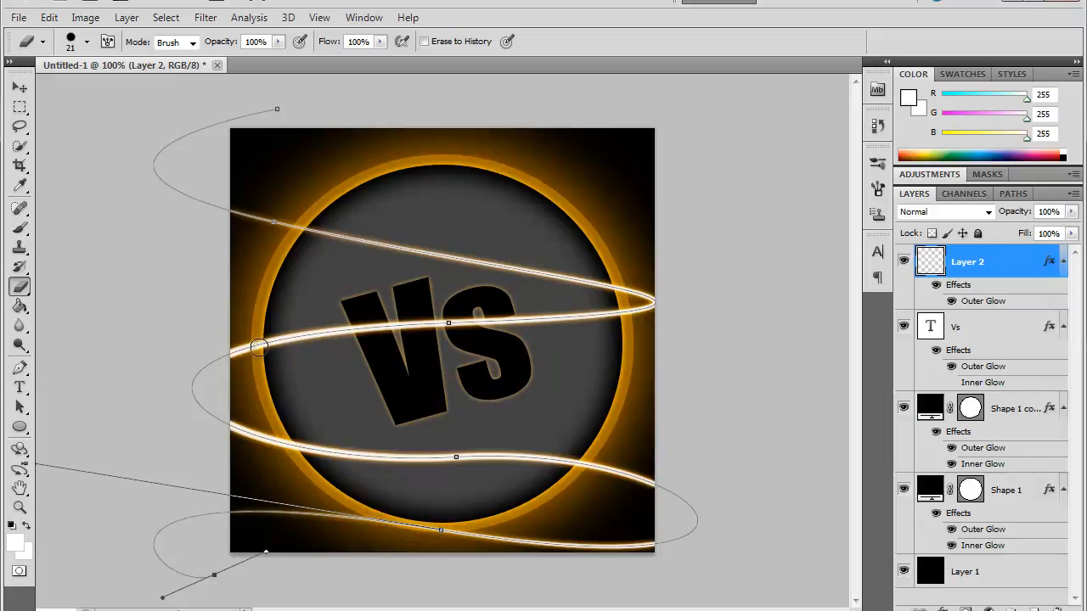
{"action": "mouse_move", "coordinate": [258, 347]}
{"action": "left_mouse_down"}
{"action": "mouse_move", "coordinate": [331, 331]}
{"action": "mouse_move", "coordinate": [622, 315]}
{"action": "left_mouse_up"}
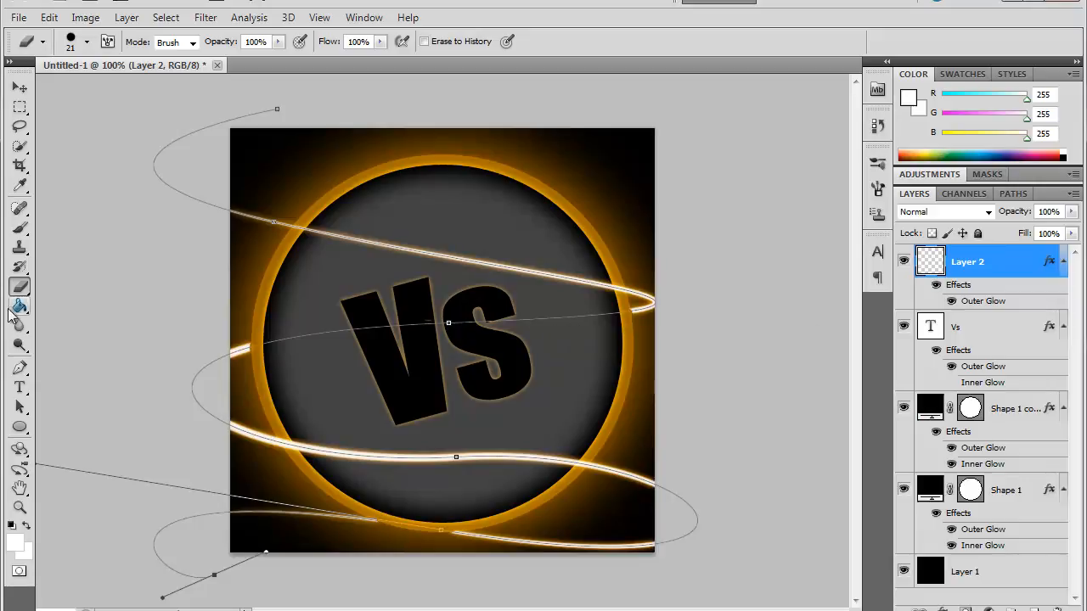
Minimize the Photoshop window to examine the example logo on the desktop wallpaper.
{"action": "left_click", "coordinate": [20, 407]}
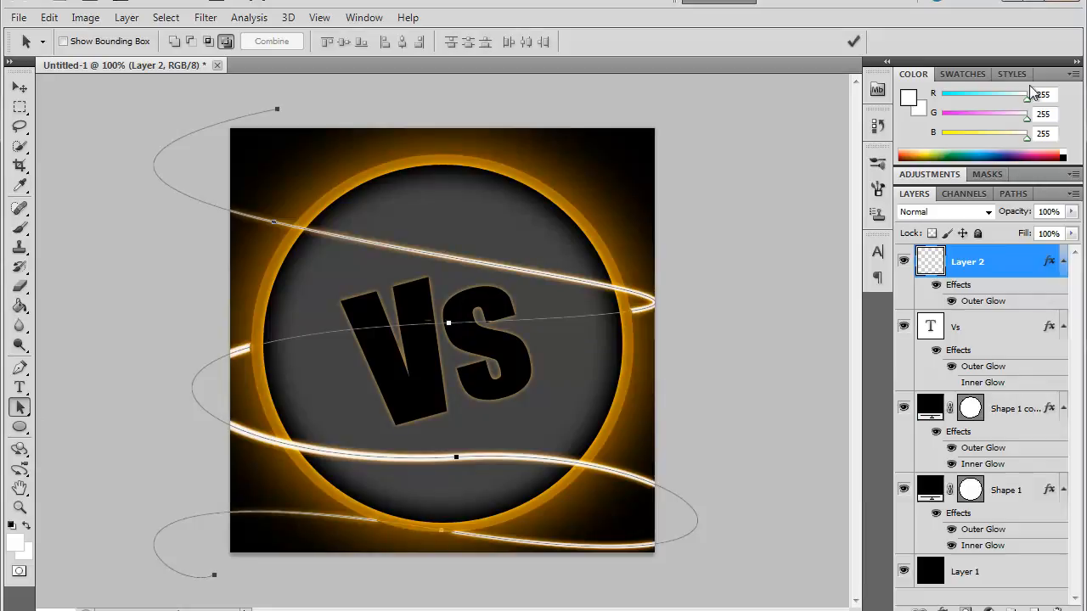
{"action": "left_click", "coordinate": [1016, 3]}
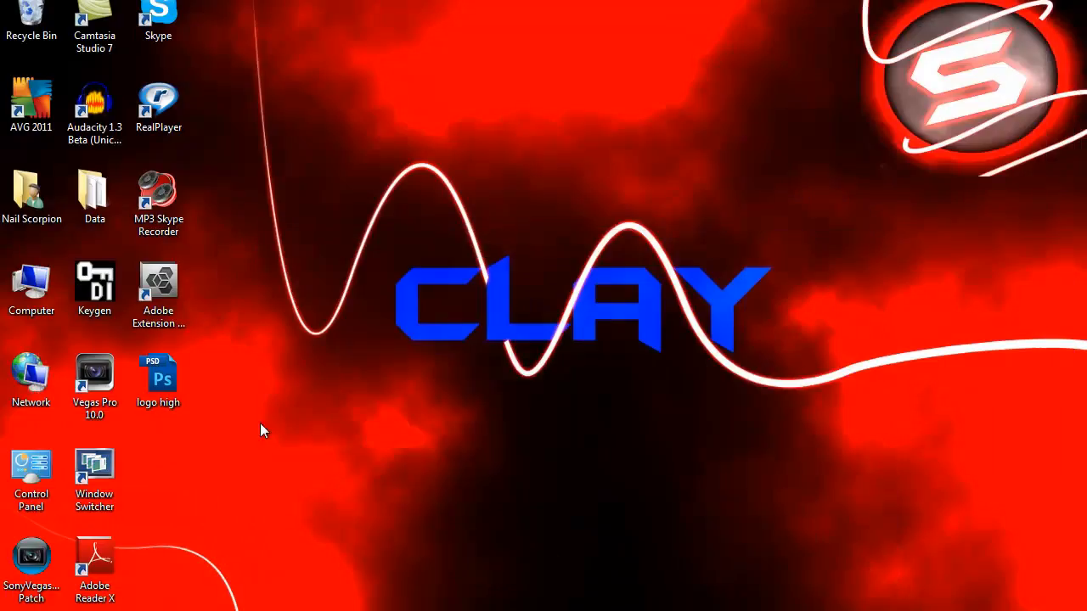